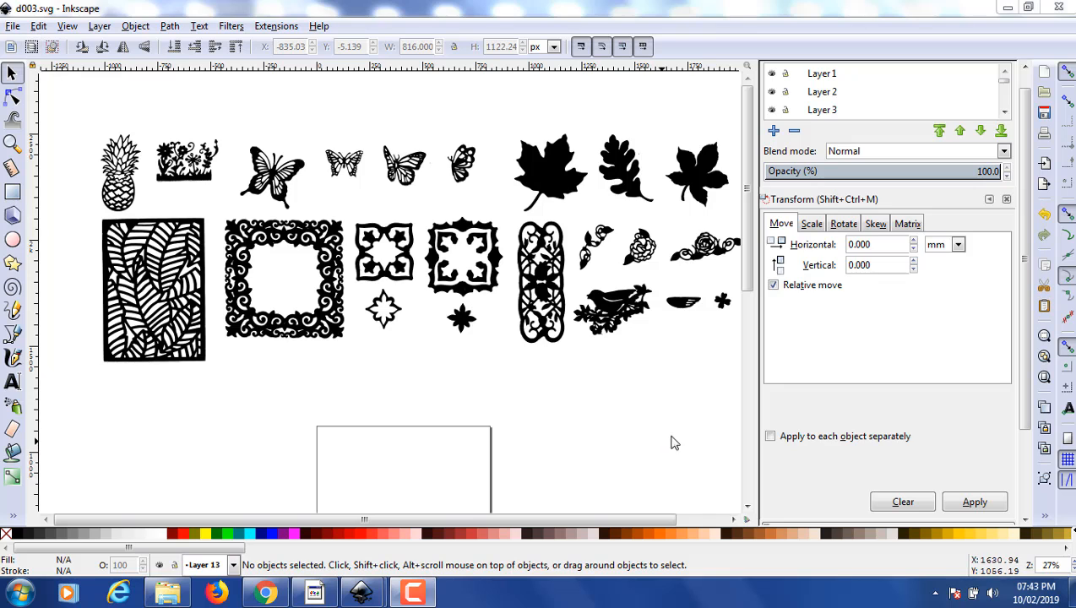
- Import image 002 from the 2019-01-28 folder in My Pictures as an embedded JPEG, with DPI from file and smooth rendering
{"action": "left_click", "coordinate": [15, 27]}
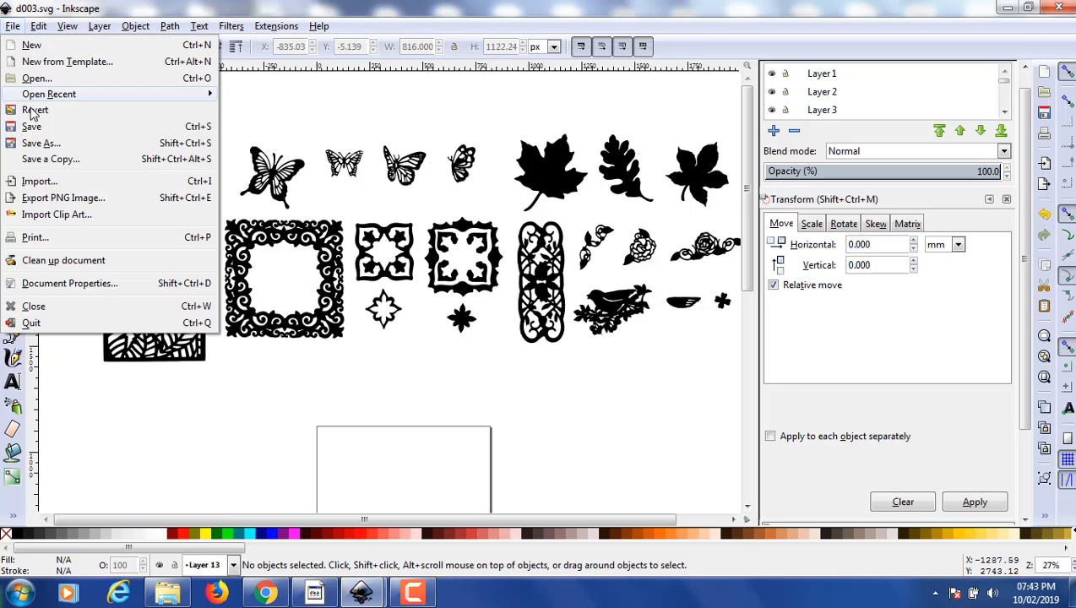
{"action": "left_click", "coordinate": [37, 182]}
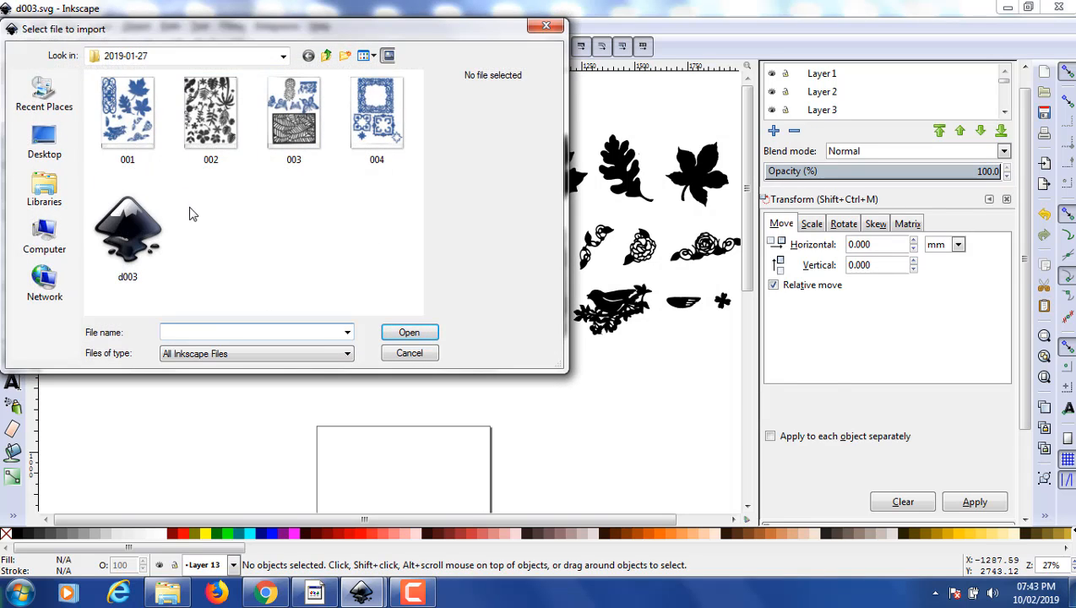
{"action": "left_click", "coordinate": [283, 57]}
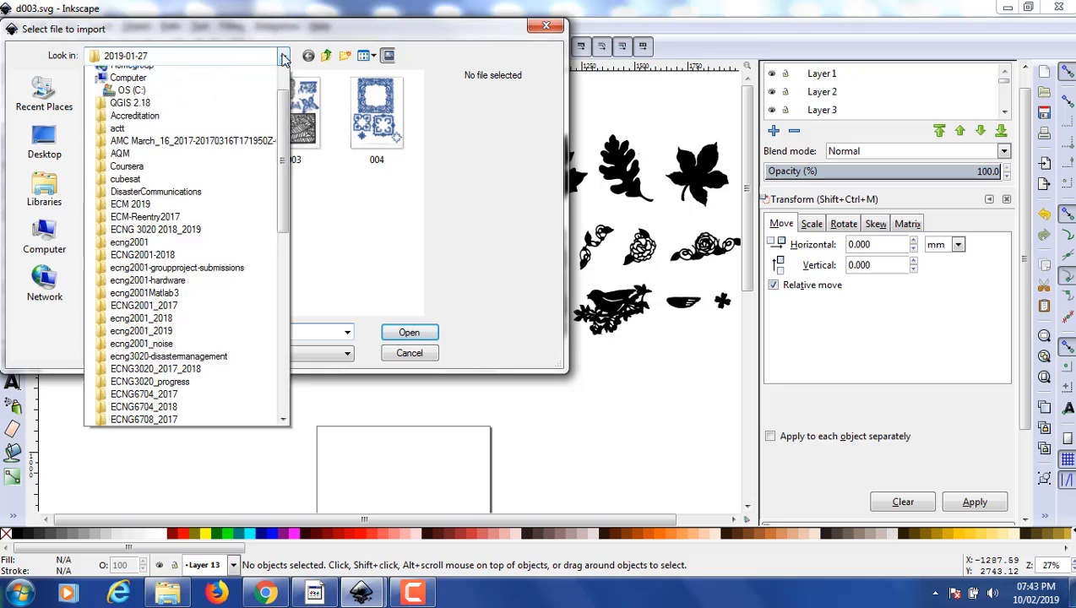
{"action": "left_click_drag", "start_coordinate": [282, 125], "coordinate": [284, 102]}
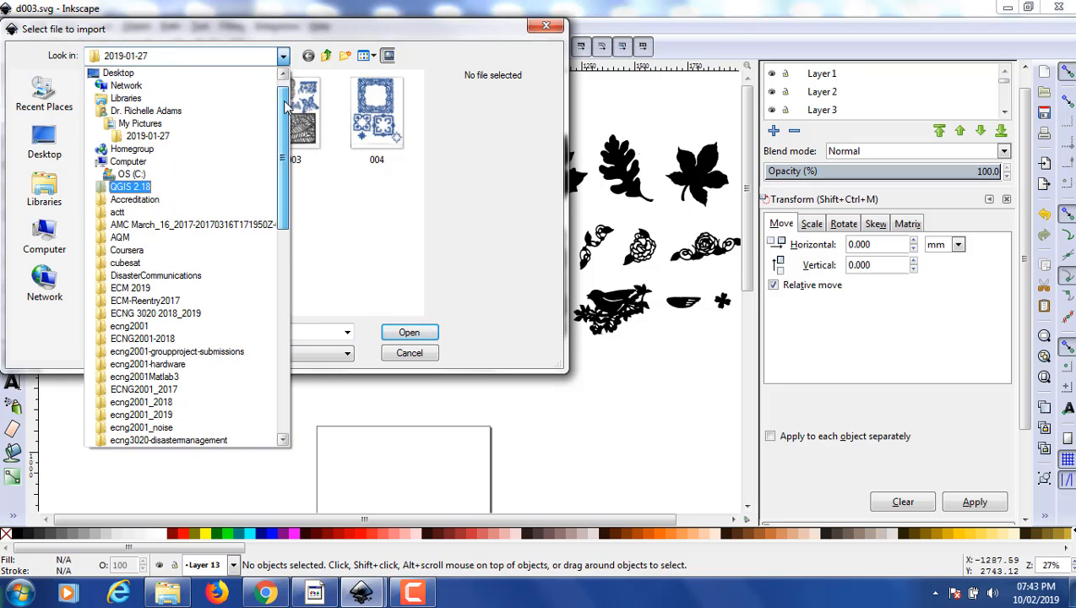
{"action": "left_click", "coordinate": [140, 123]}
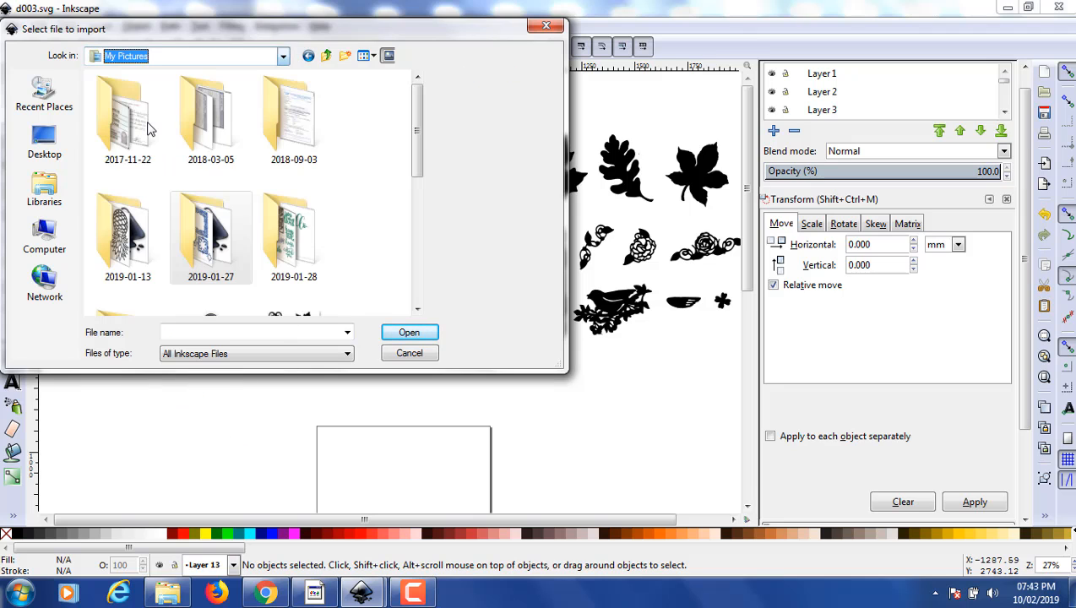
{"action": "left_click", "coordinate": [284, 223]}
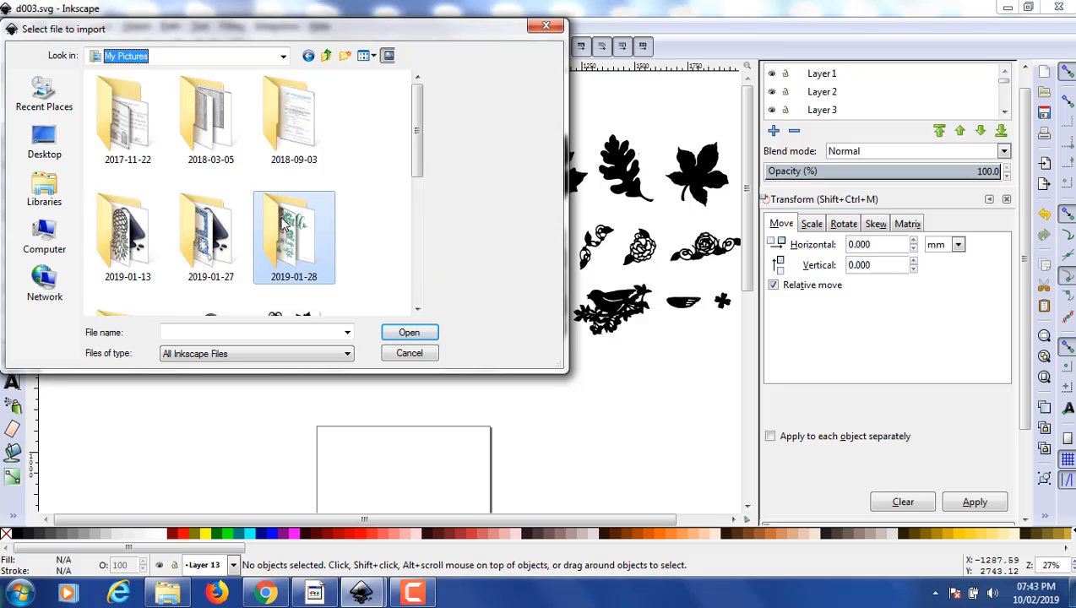
{"action": "left_click", "coordinate": [396, 335]}
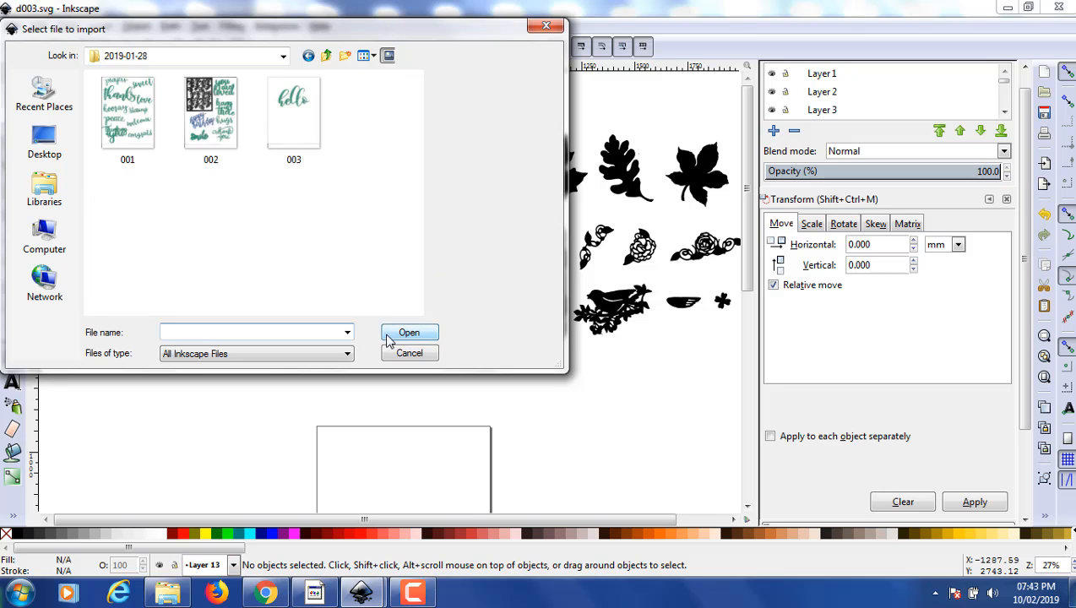
{"action": "left_click", "coordinate": [217, 120]}
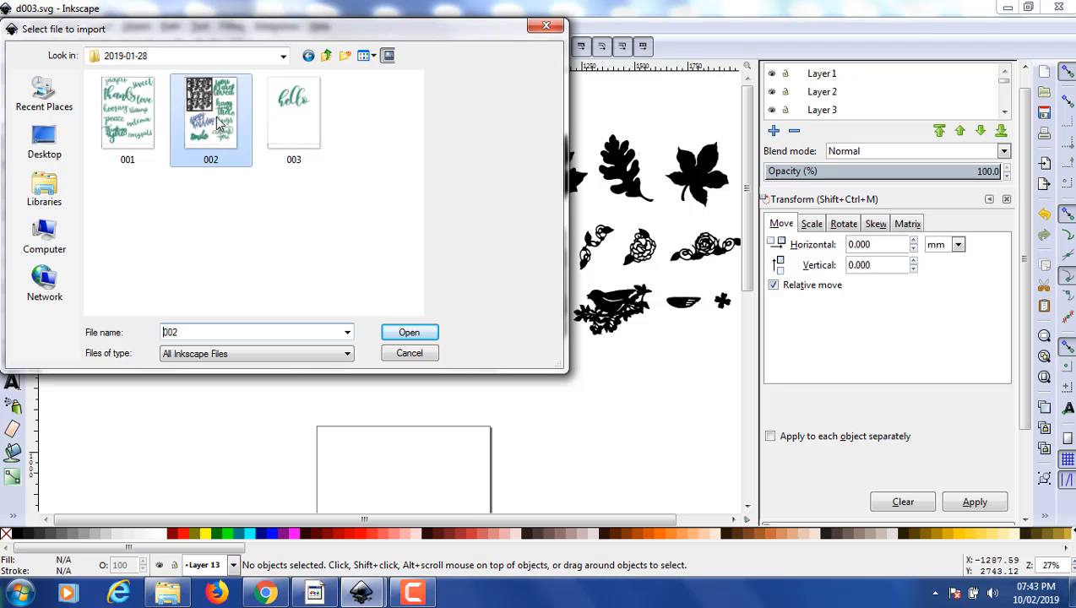
{"action": "left_click", "coordinate": [411, 332]}
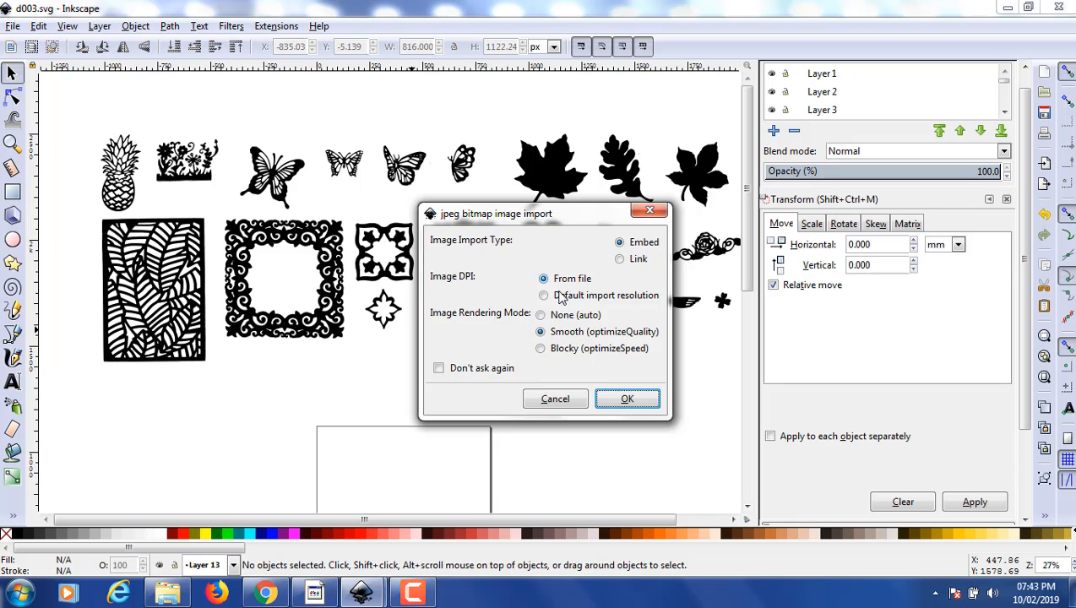
{"action": "left_click", "coordinate": [625, 403]}
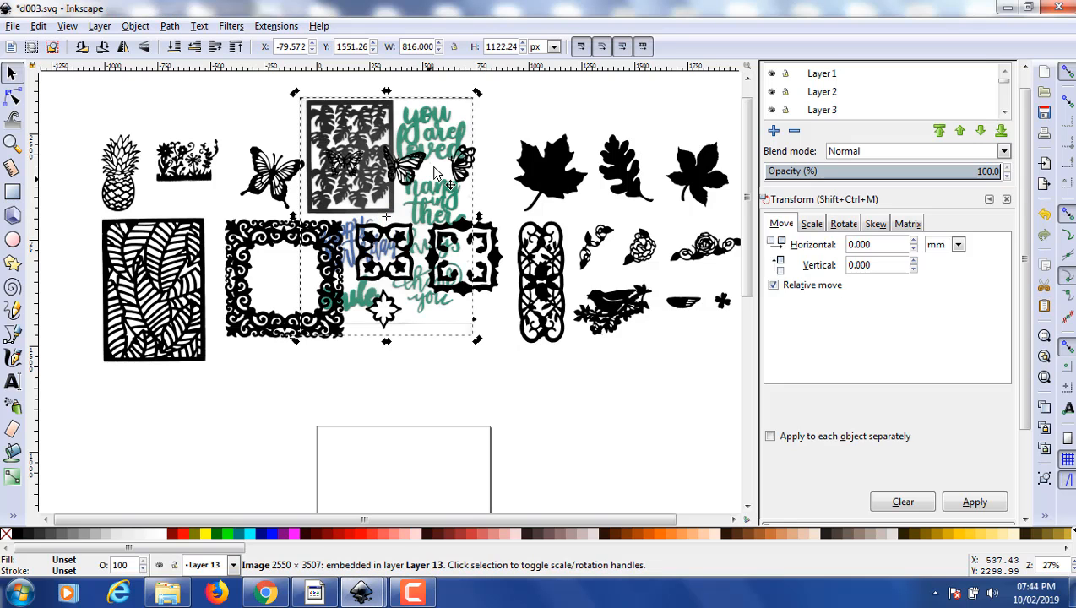
- Move the imported image down onto the blank page and line it up with the page border
{"action": "left_click_drag", "start_coordinate": [445, 152], "coordinate": [442, 466]}
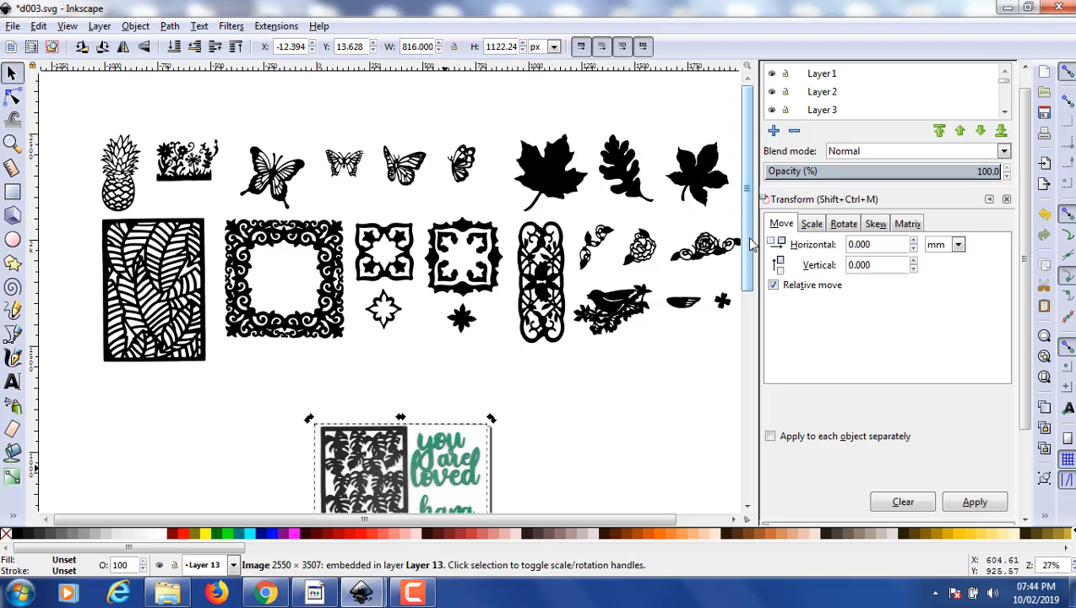
{"action": "left_click_drag", "start_coordinate": [748, 250], "coordinate": [697, 324]}
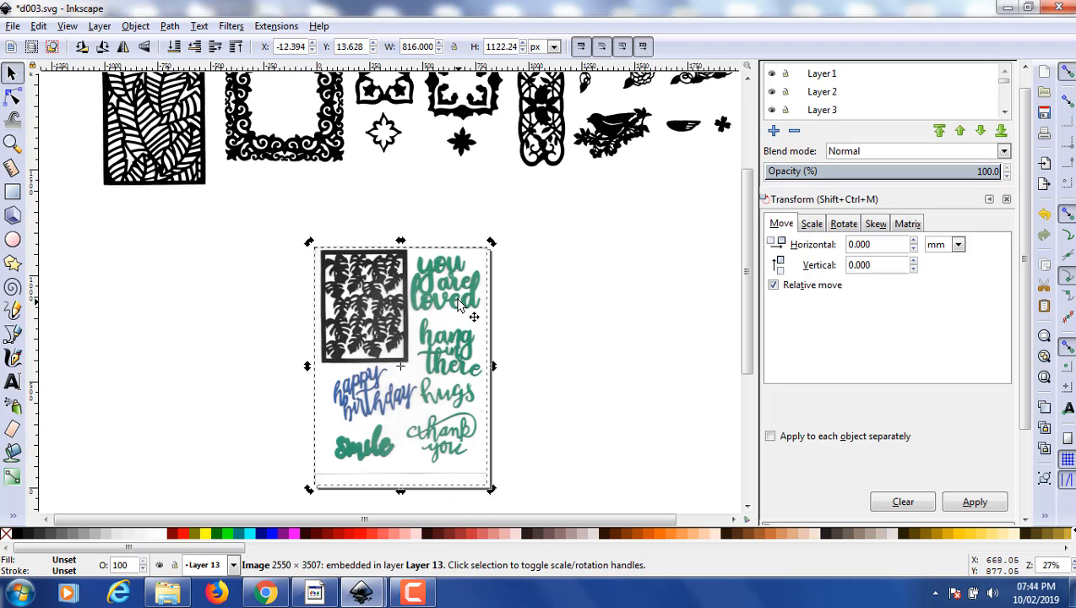
{"action": "left_click_drag", "start_coordinate": [460, 315], "coordinate": [460, 299]}
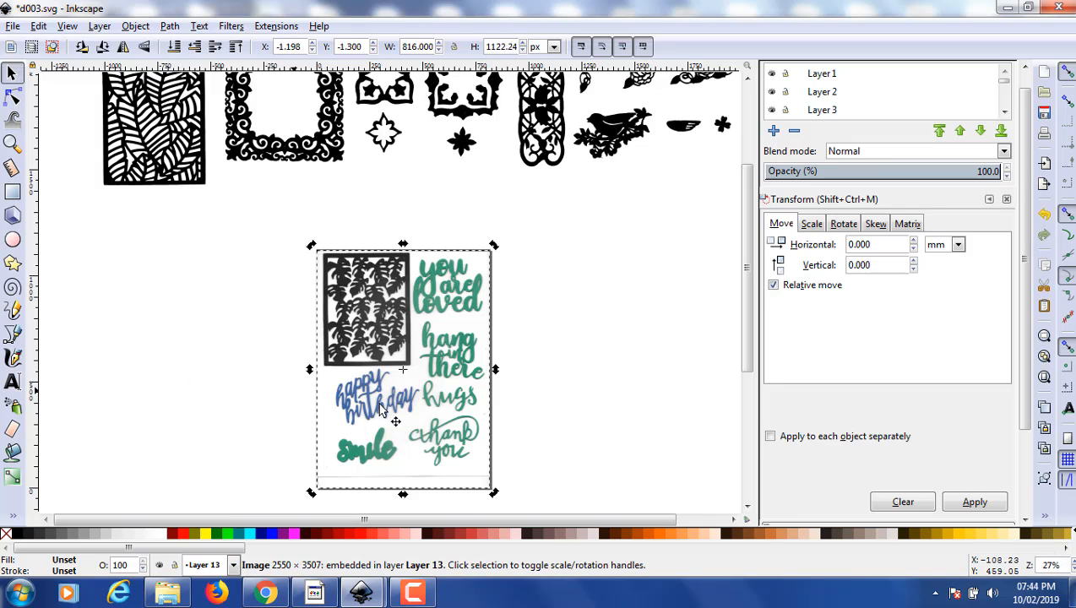
- Trace the imported image into a path with Trace Bitmap, using a single brightness cutoff scan at threshold 0.640
{"action": "left_click", "coordinate": [1072, 560]}
{"action": "left_click", "coordinate": [1073, 561]}
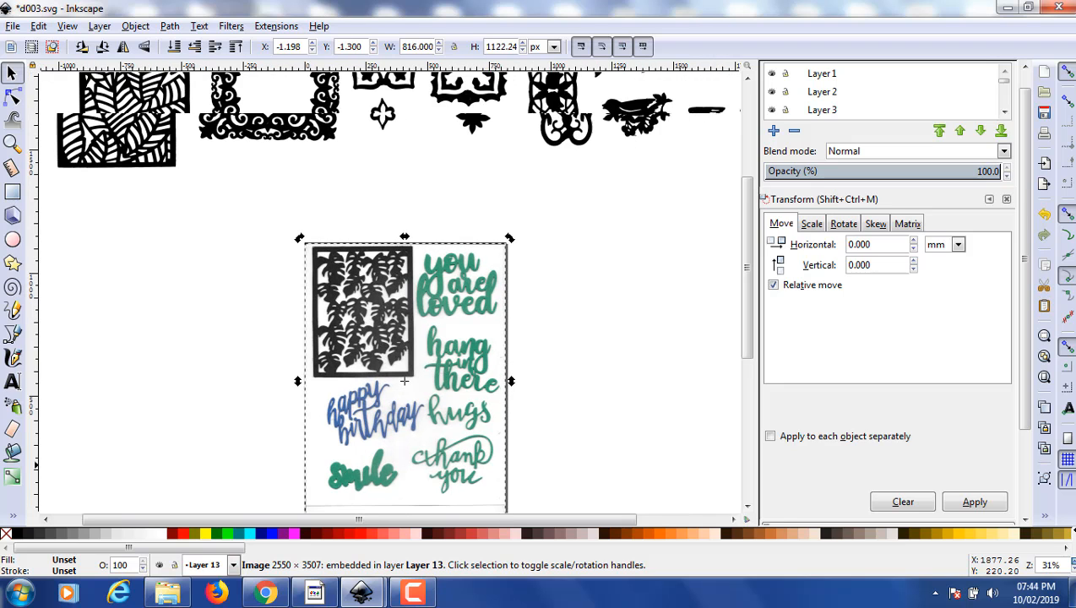
{"action": "left_click", "coordinate": [1073, 561]}
{"action": "left_click", "coordinate": [1072, 561]}
{"action": "left_click", "coordinate": [1072, 561]}
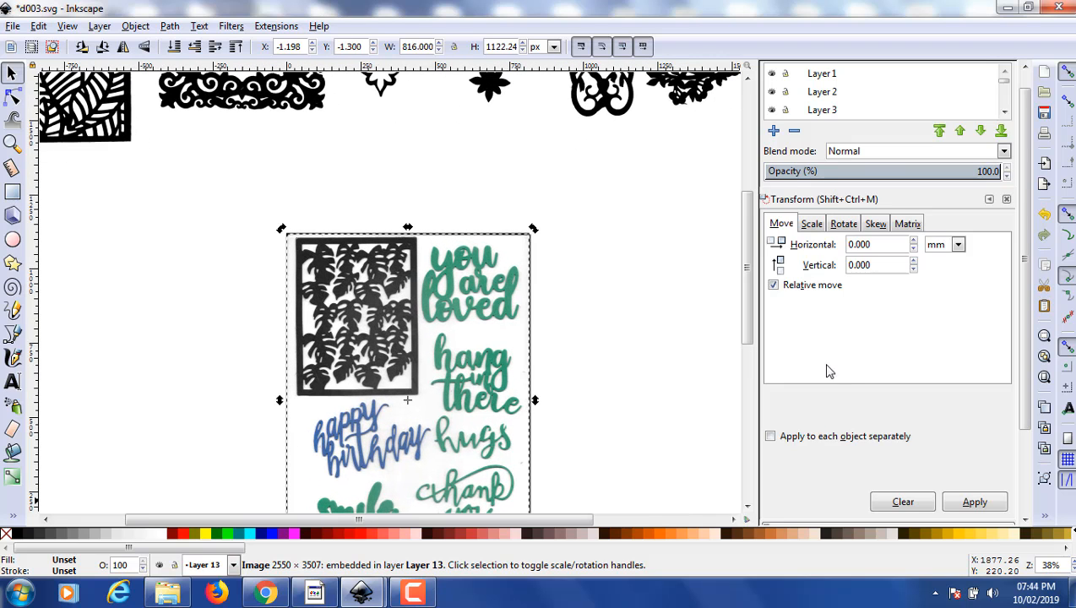
{"action": "left_click_drag", "start_coordinate": [743, 306], "coordinate": [758, 331]}
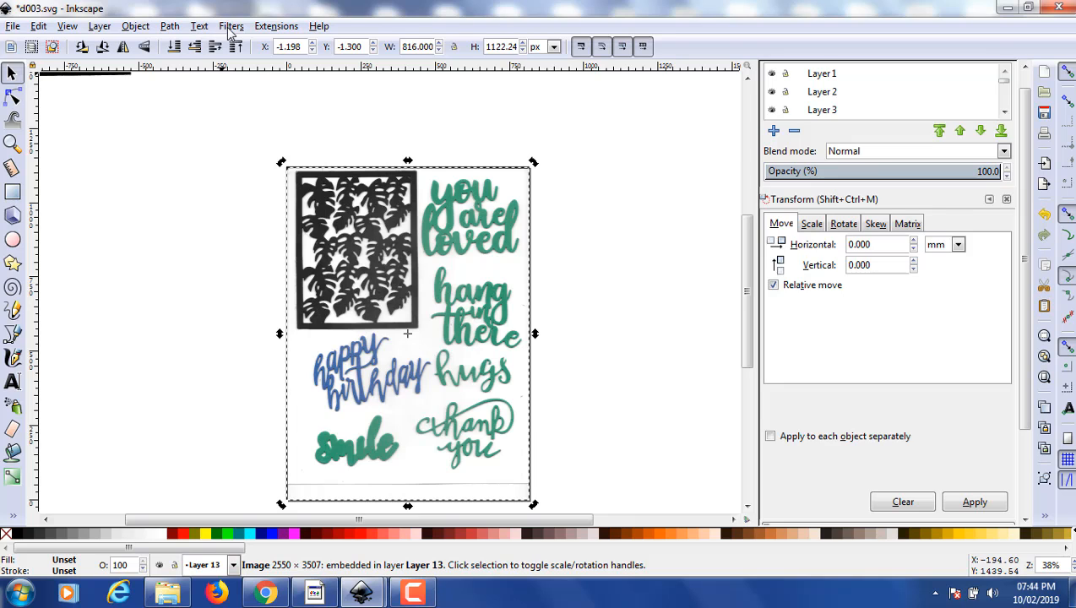
{"action": "left_click", "coordinate": [173, 28]}
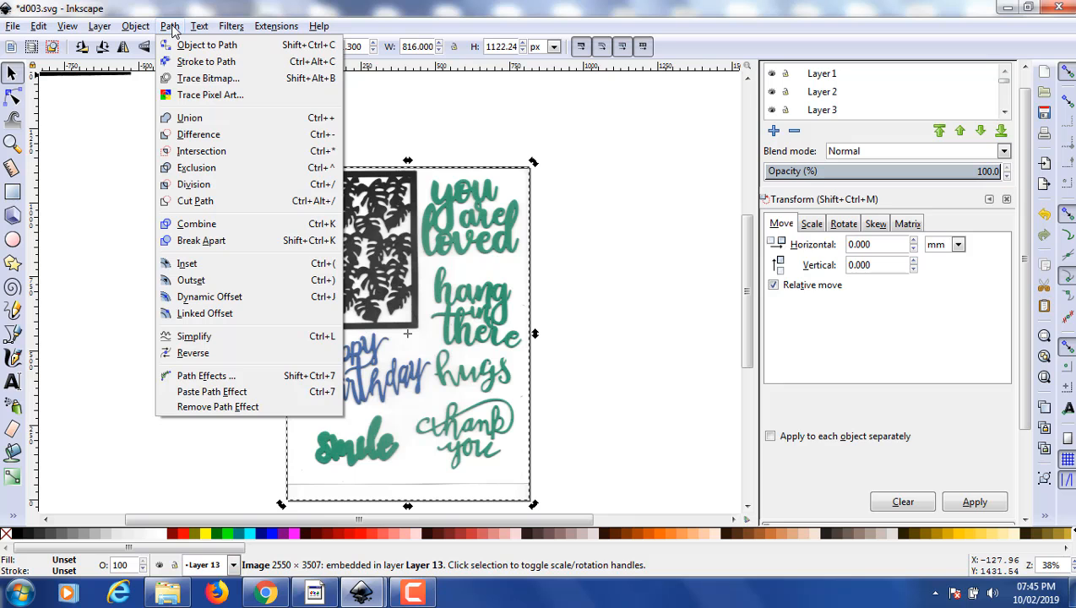
{"action": "left_click", "coordinate": [203, 77]}
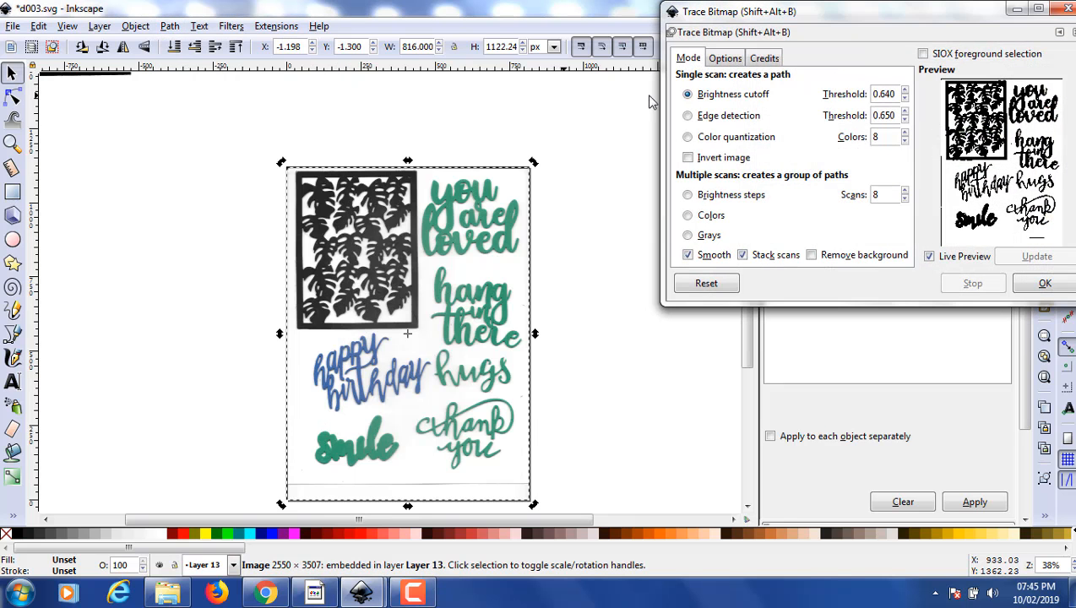
{"action": "left_click_drag", "start_coordinate": [900, 18], "coordinate": [812, 30]}
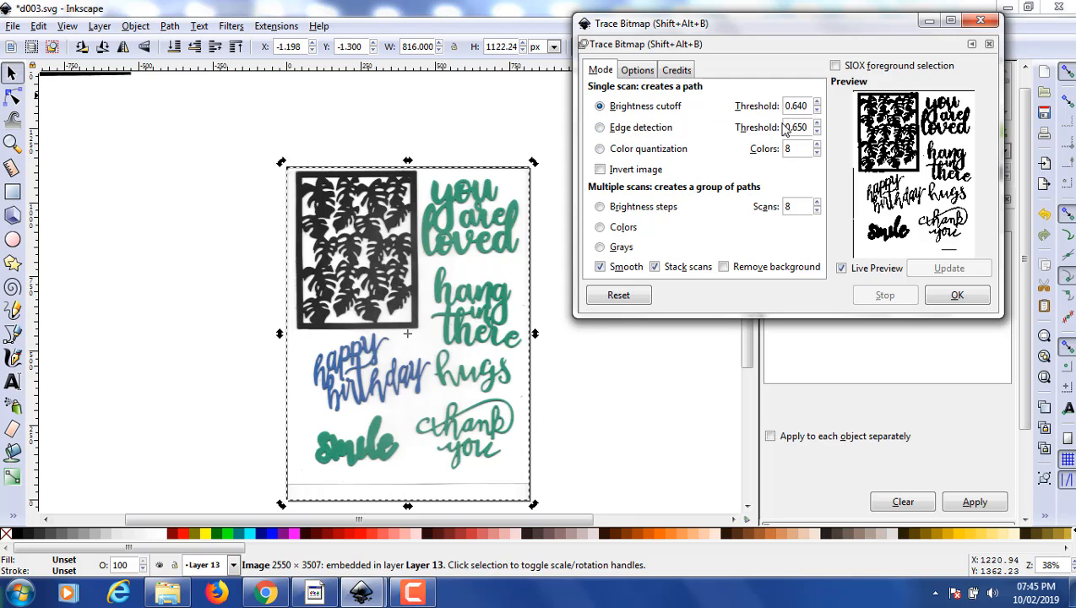
{"action": "left_click", "coordinate": [641, 75]}
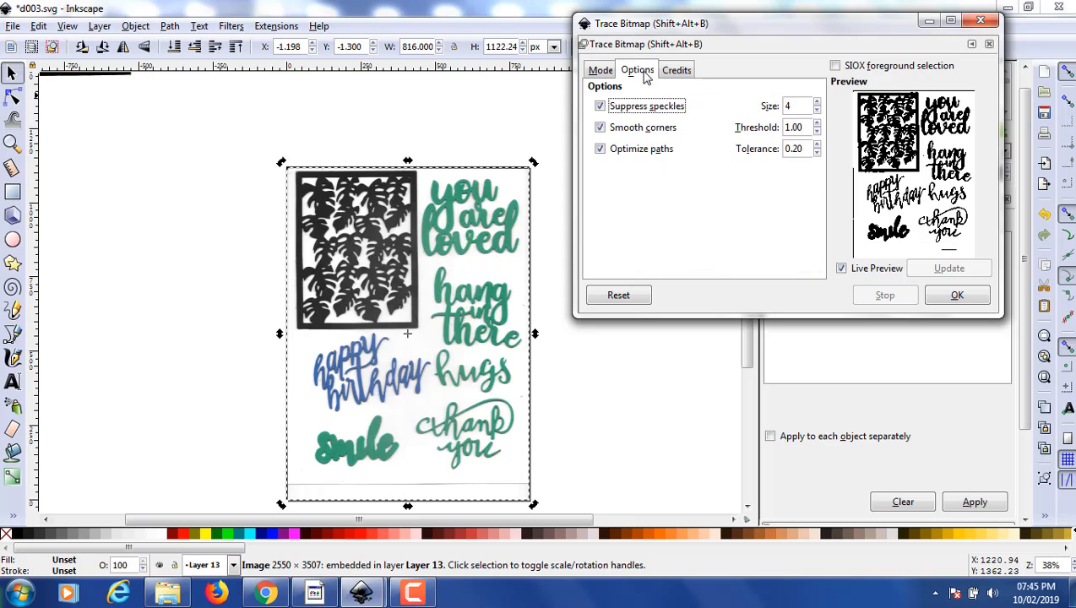
{"action": "left_click", "coordinate": [598, 71]}
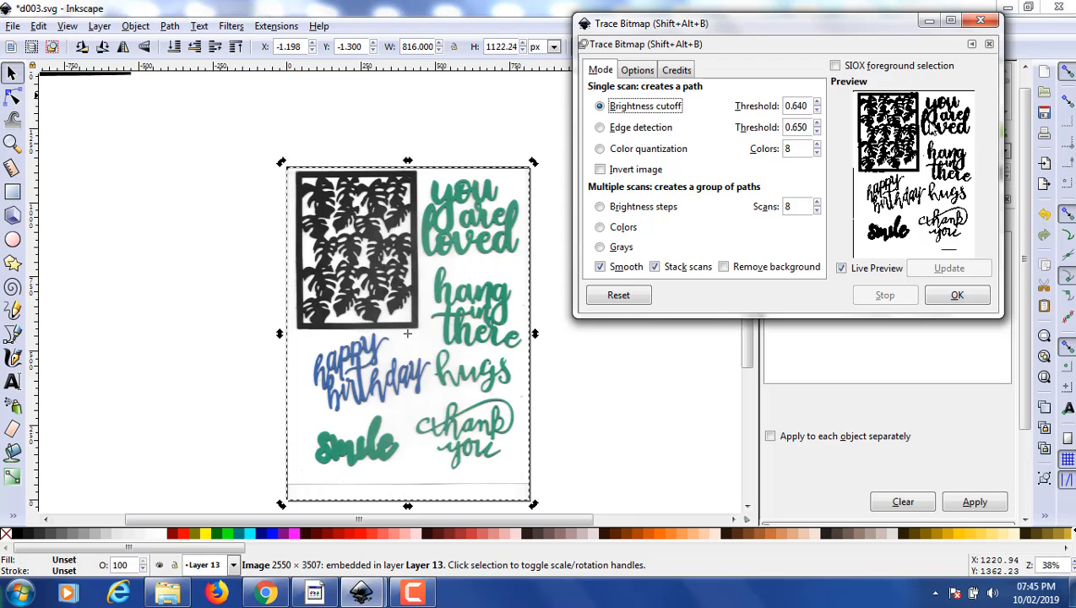
{"action": "left_click", "coordinate": [952, 300]}
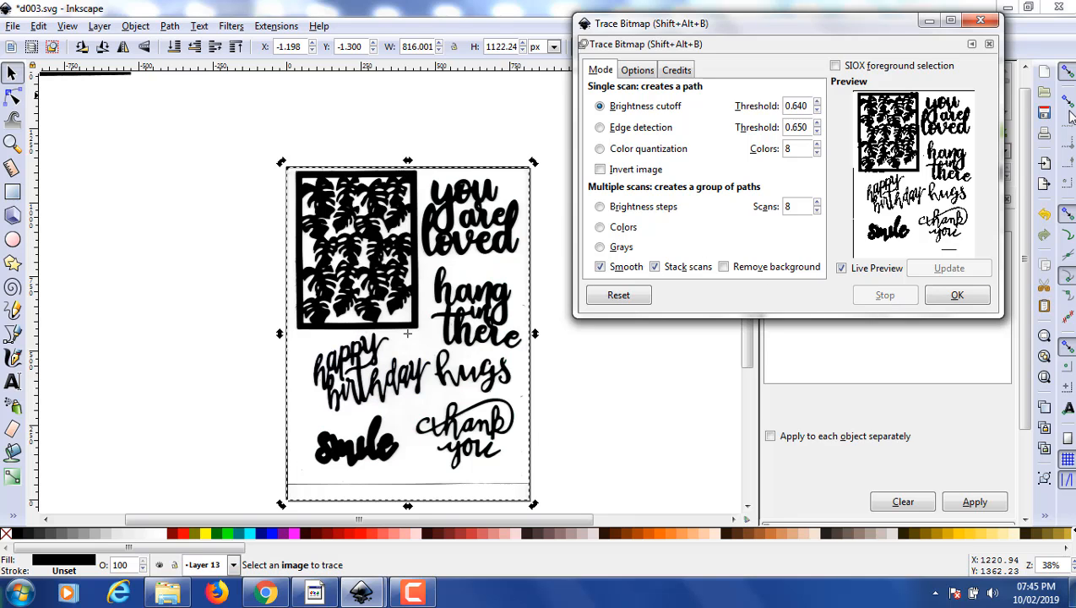
{"action": "left_click", "coordinate": [980, 21]}
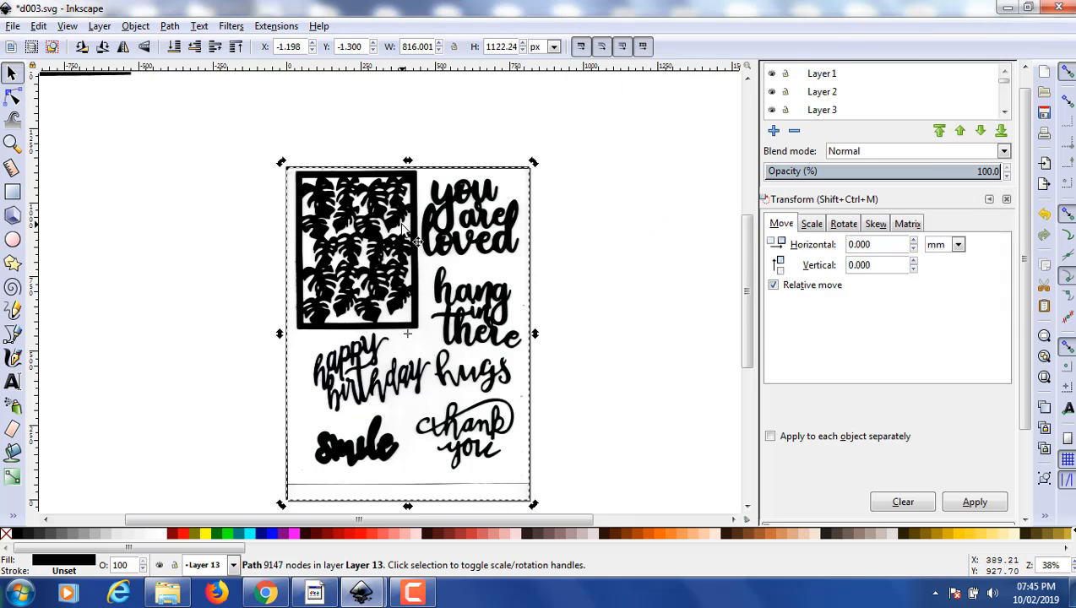
- Move the traced black path to the left of the page, clear of the original colour image
{"action": "left_click_drag", "start_coordinate": [402, 224], "coordinate": [327, 220]}
{"action": "left_click_drag", "start_coordinate": [250, 239], "coordinate": [212, 239]}
{"action": "left_click_drag", "start_coordinate": [344, 525], "coordinate": [274, 526]}
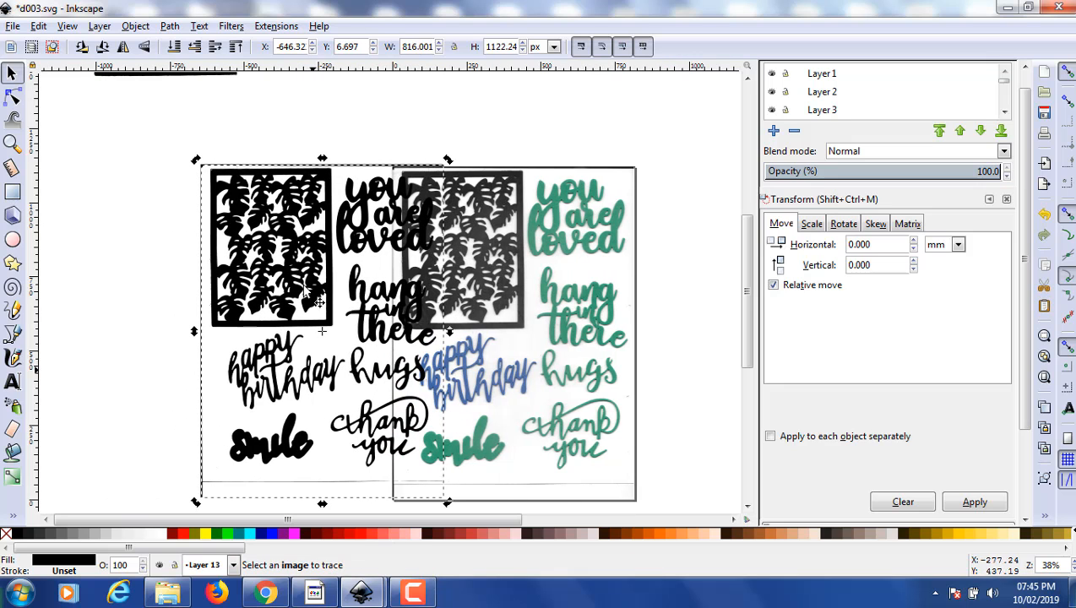
{"action": "left_click_drag", "start_coordinate": [308, 224], "coordinate": [222, 220]}
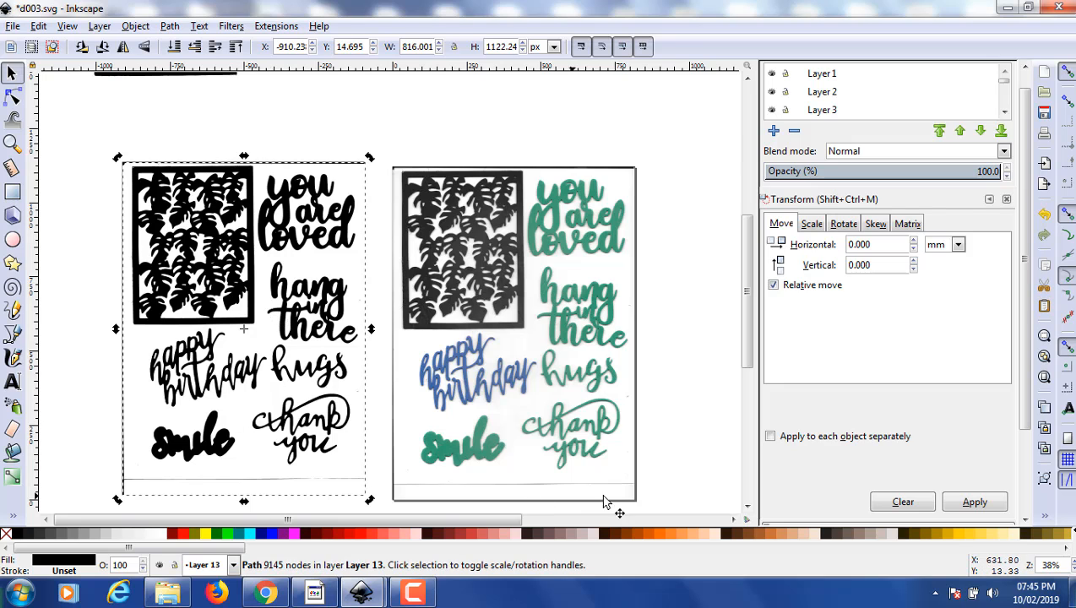
- Delete the original bitmap from the page and shift the traced path slightly further left
{"action": "left_click", "coordinate": [479, 247]}
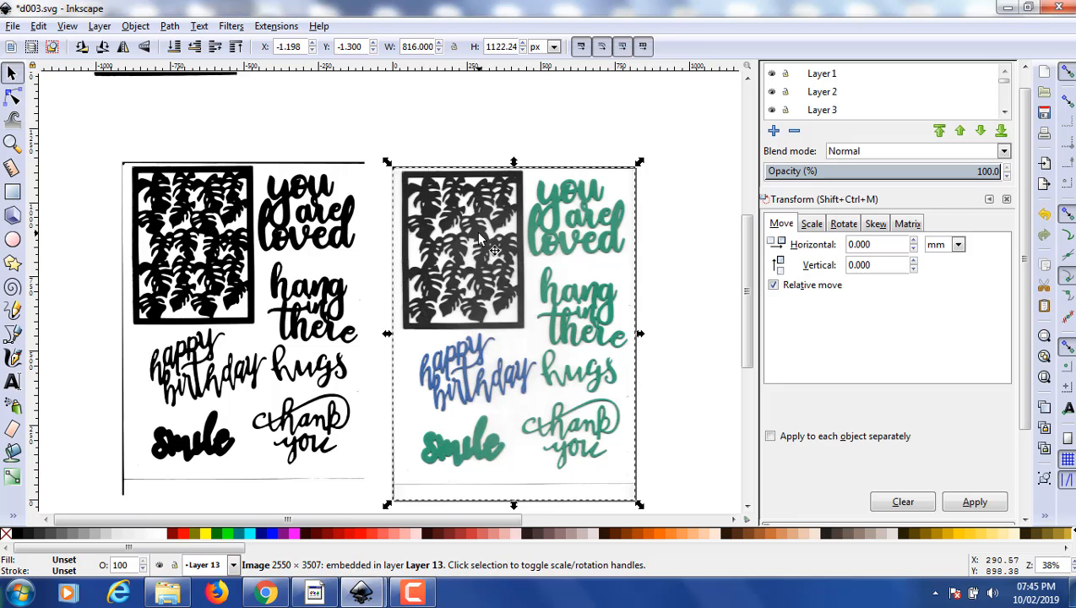
{"action": "key", "text": "Delete"}
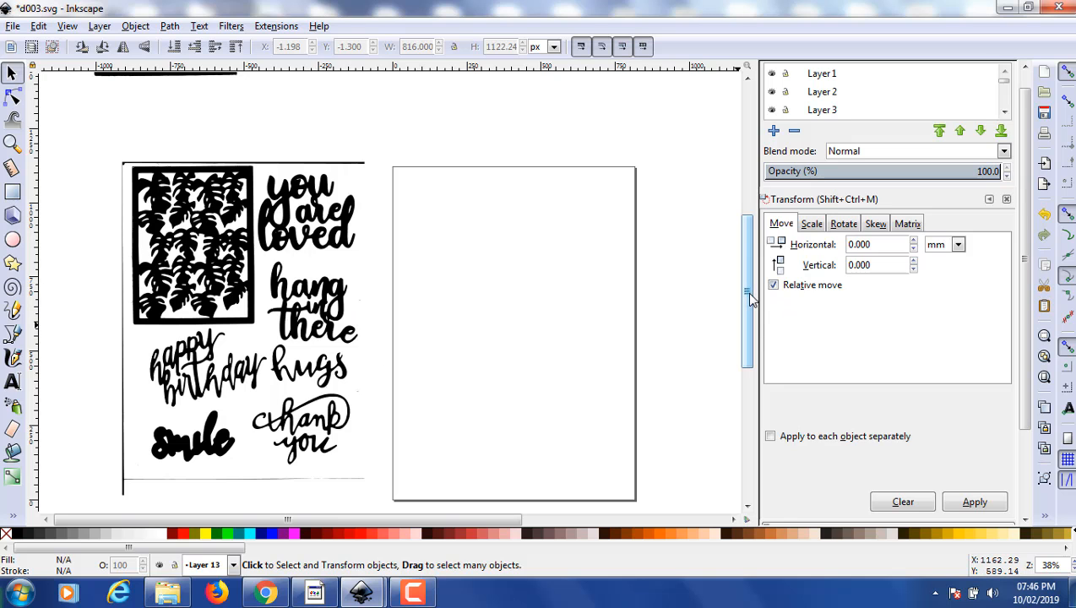
{"action": "left_click_drag", "start_coordinate": [749, 300], "coordinate": [772, 283]}
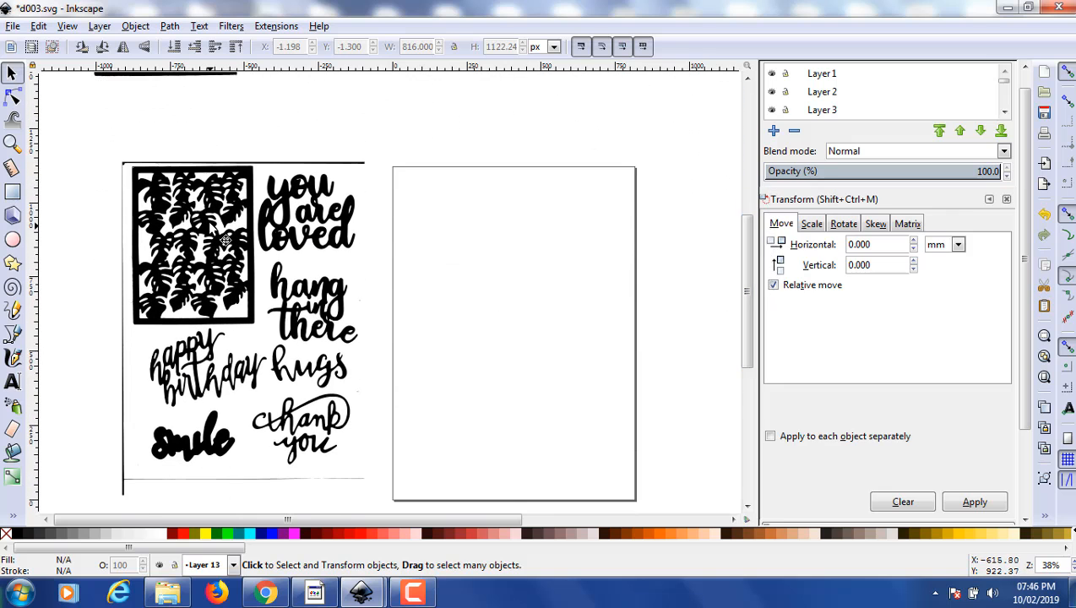
{"action": "left_click_drag", "start_coordinate": [226, 241], "coordinate": [201, 240]}
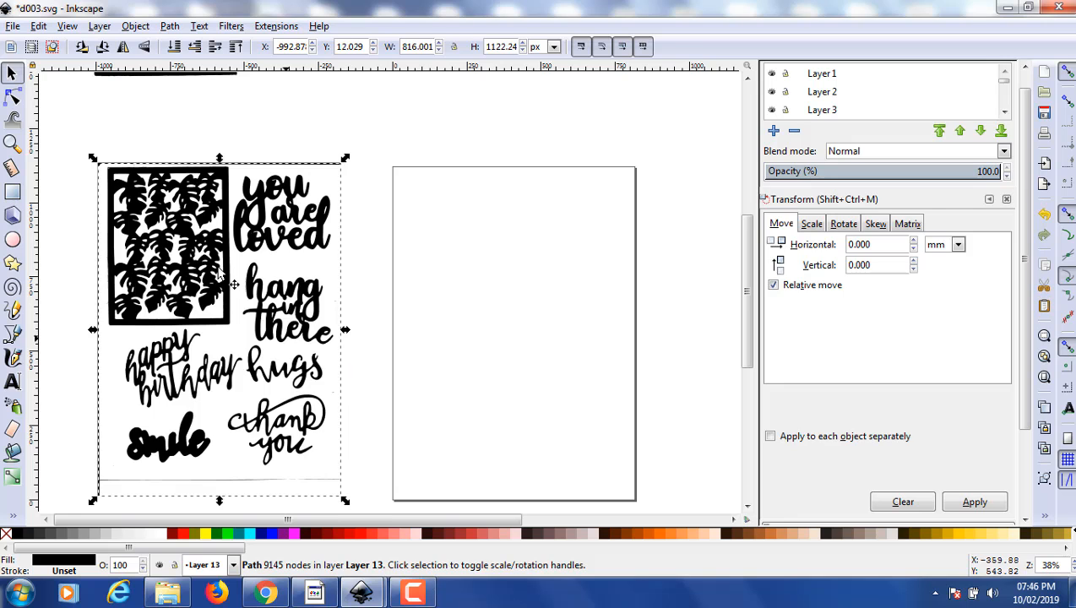
{"action": "left_click", "coordinate": [99, 26]}
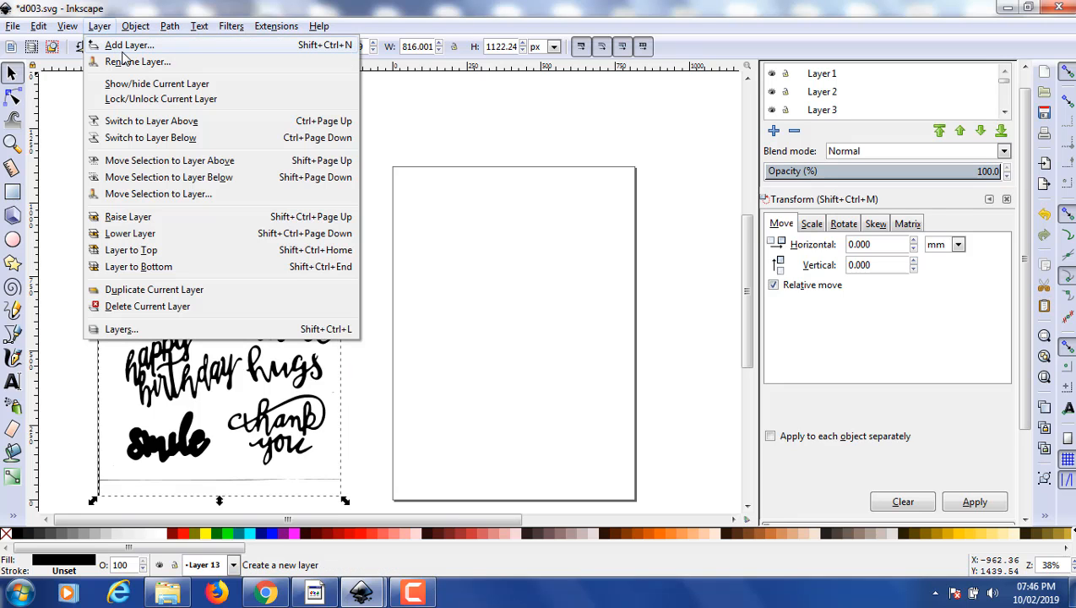
{"action": "left_click", "coordinate": [128, 46]}
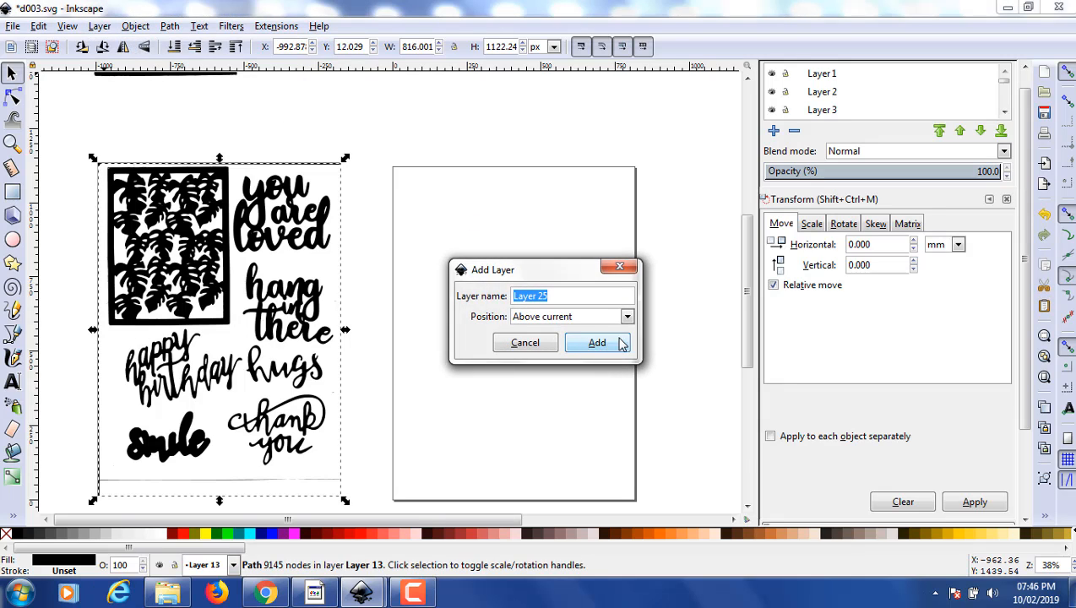
{"action": "left_click", "coordinate": [544, 344]}
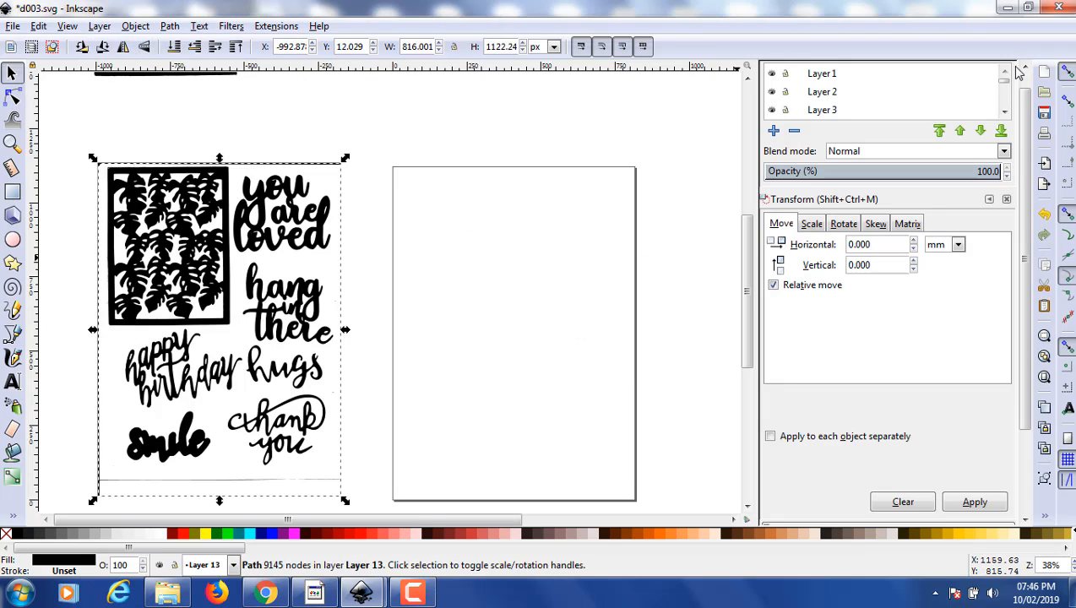
- Make Layer 24 the current layer and add Layer 25 positioned below it
{"action": "left_click_drag", "start_coordinate": [1001, 85], "coordinate": [1011, 122]}
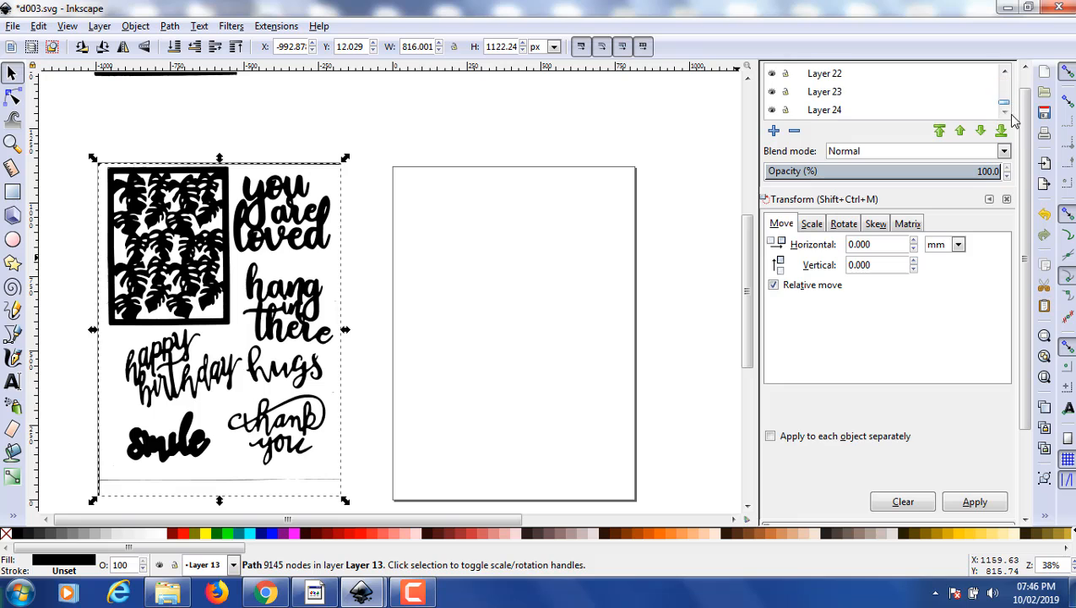
{"action": "left_click", "coordinate": [830, 113]}
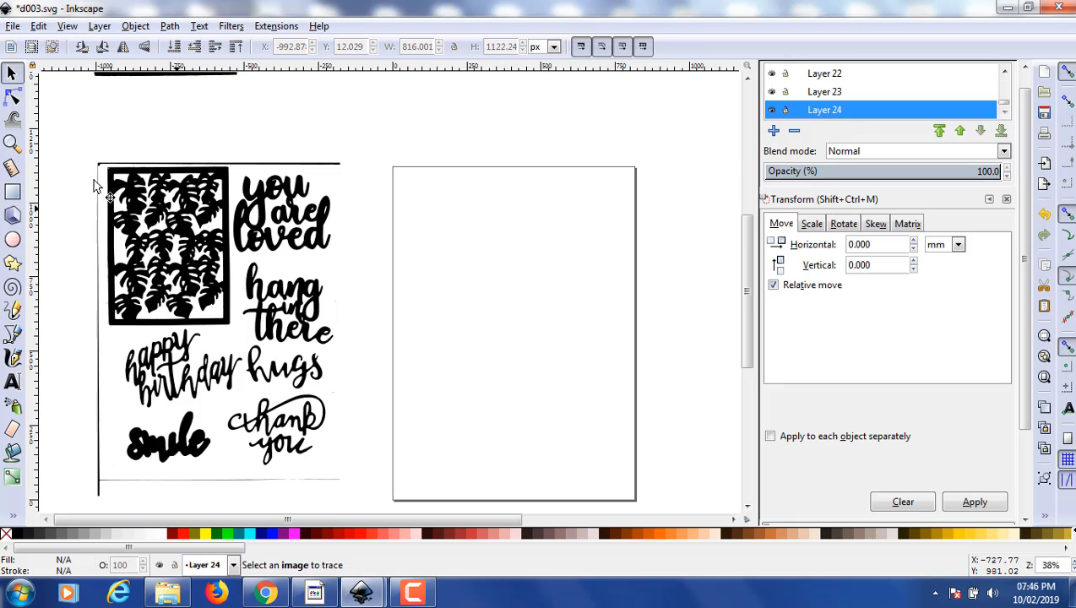
{"action": "left_click", "coordinate": [107, 30]}
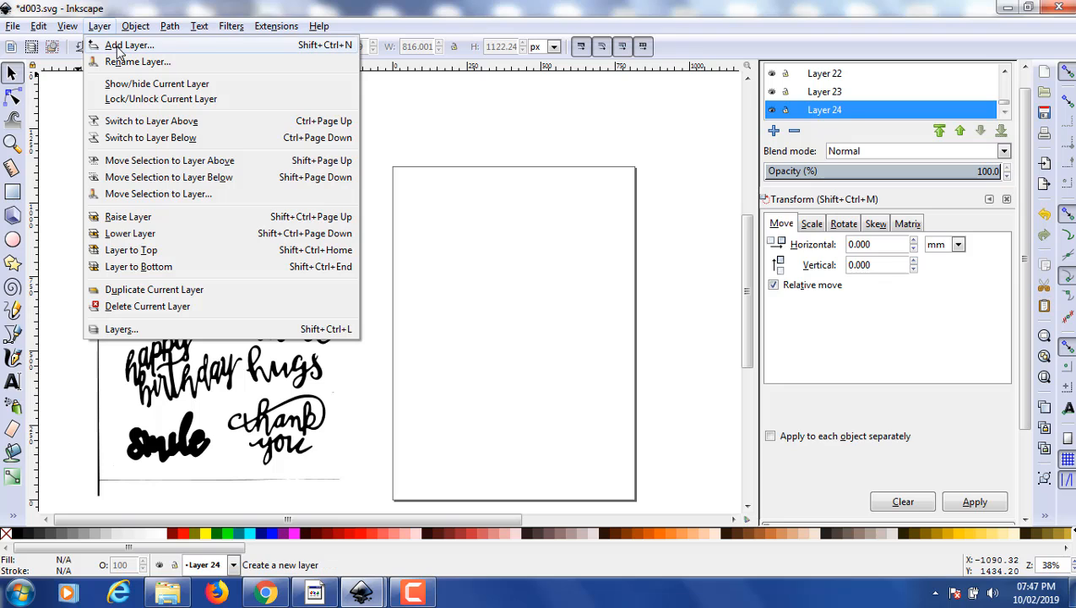
{"action": "left_click", "coordinate": [122, 45]}
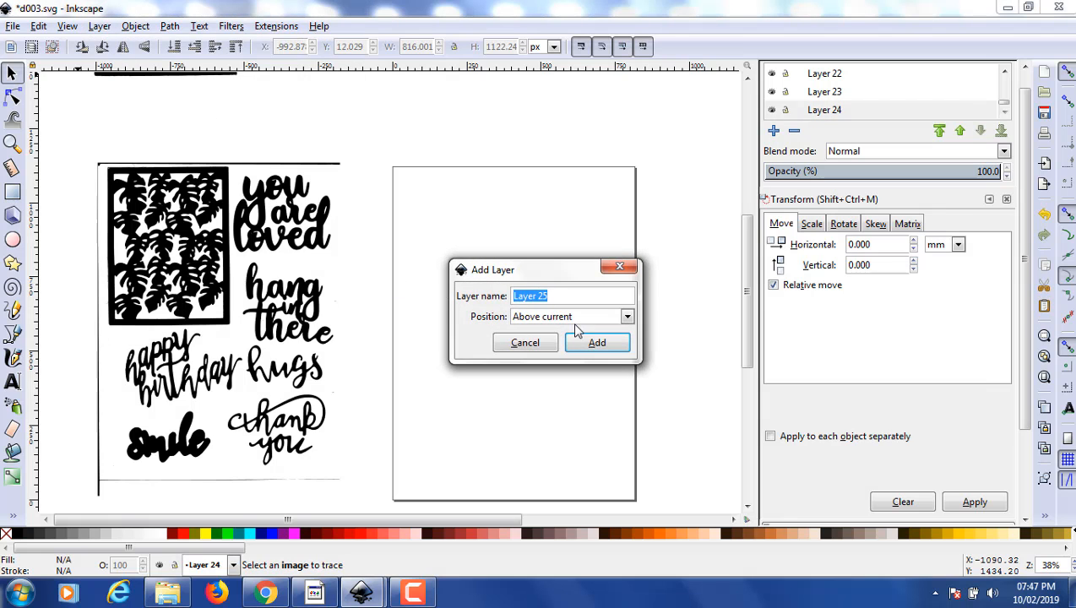
{"action": "left_click", "coordinate": [627, 316]}
{"action": "left_click", "coordinate": [590, 354]}
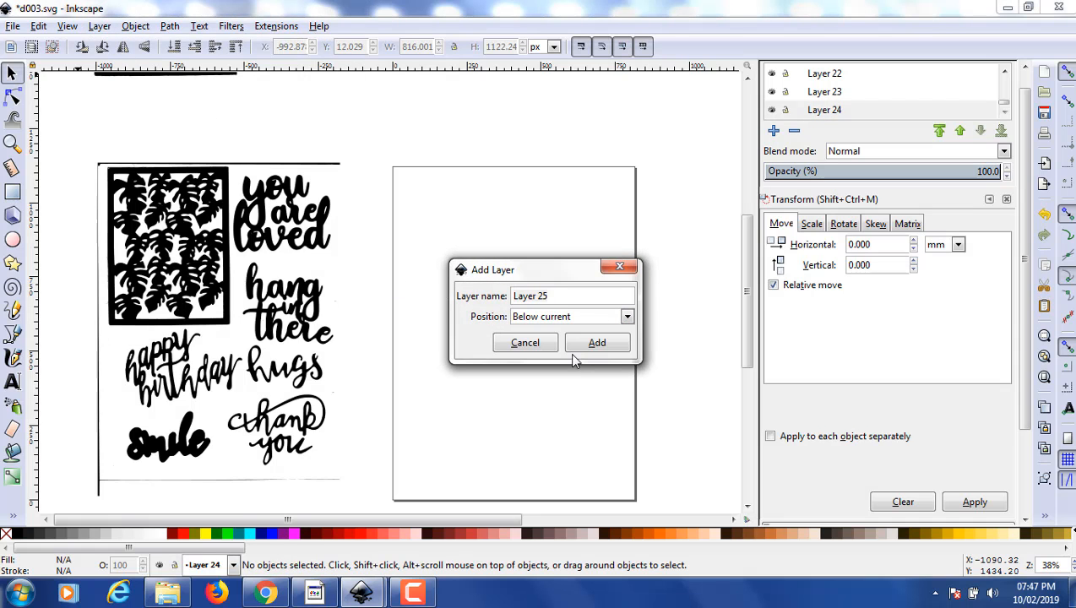
{"action": "left_click", "coordinate": [585, 347]}
{"action": "left_click", "coordinate": [576, 344]}
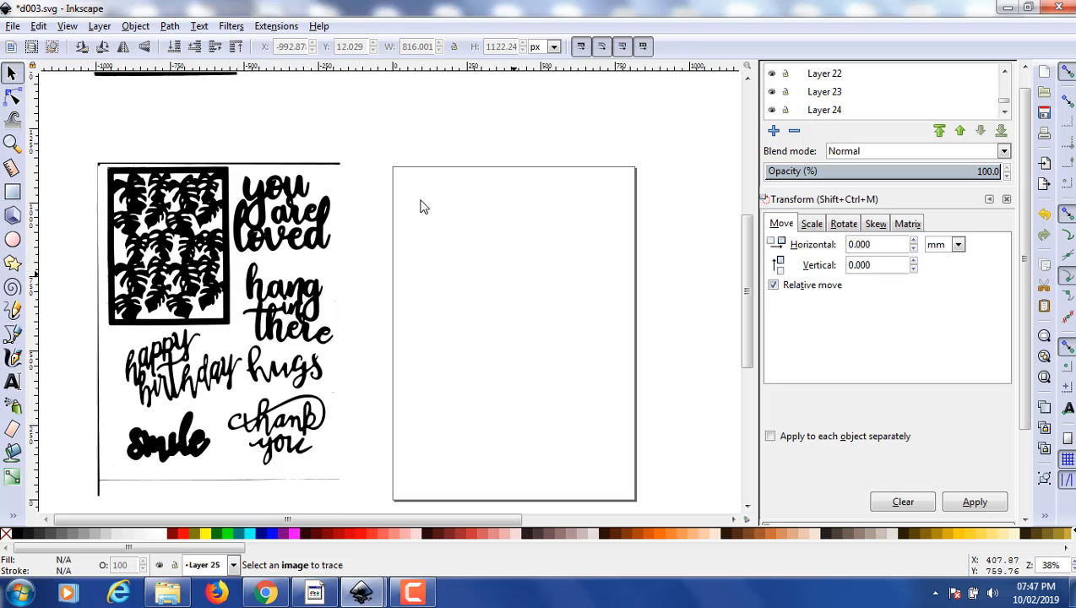
- Add Layer 26 to the drawing, positioned below the current Layer 25
{"action": "left_click", "coordinate": [101, 28]}
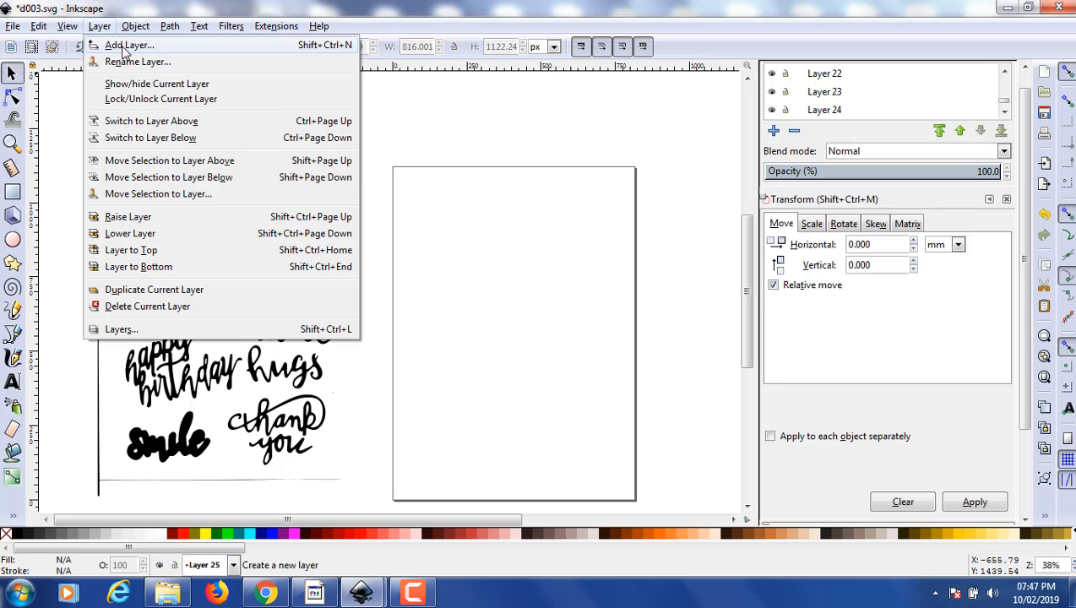
{"action": "left_click", "coordinate": [123, 49]}
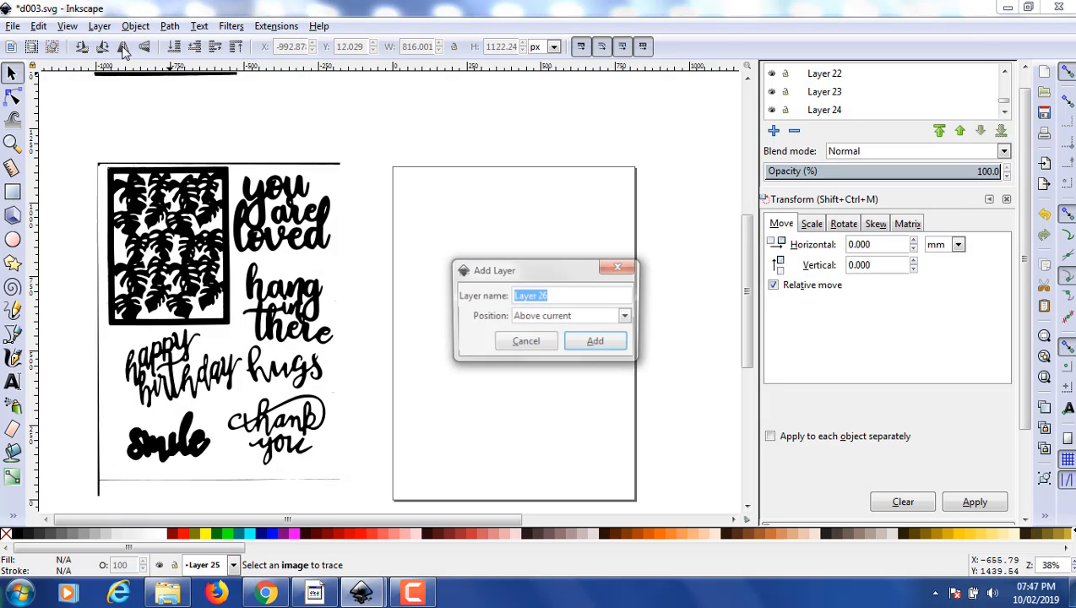
{"action": "left_click", "coordinate": [626, 316]}
{"action": "left_click", "coordinate": [578, 355]}
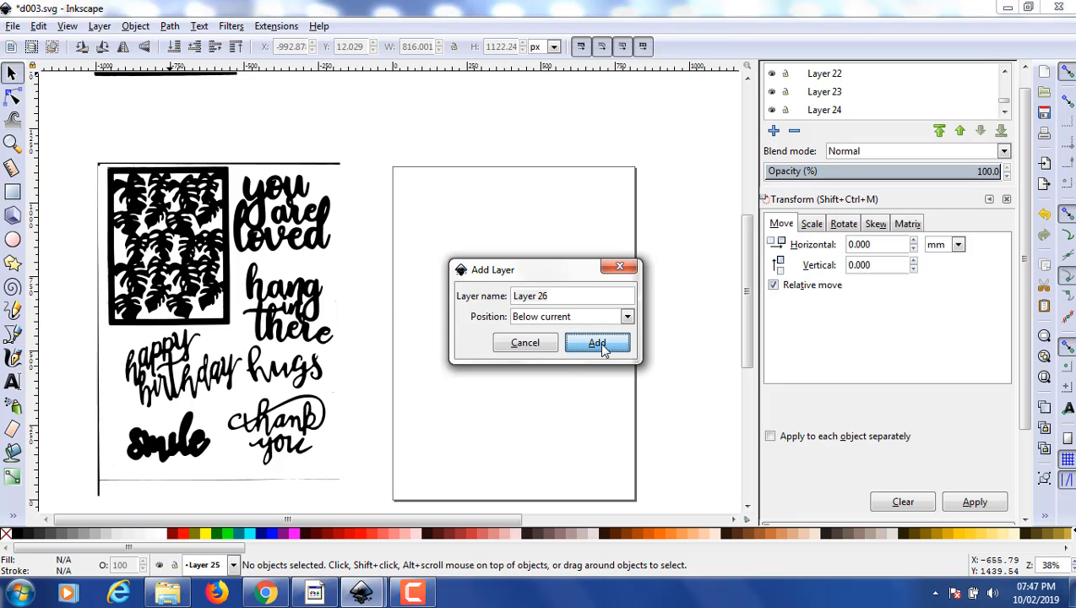
{"action": "left_click", "coordinate": [599, 342]}
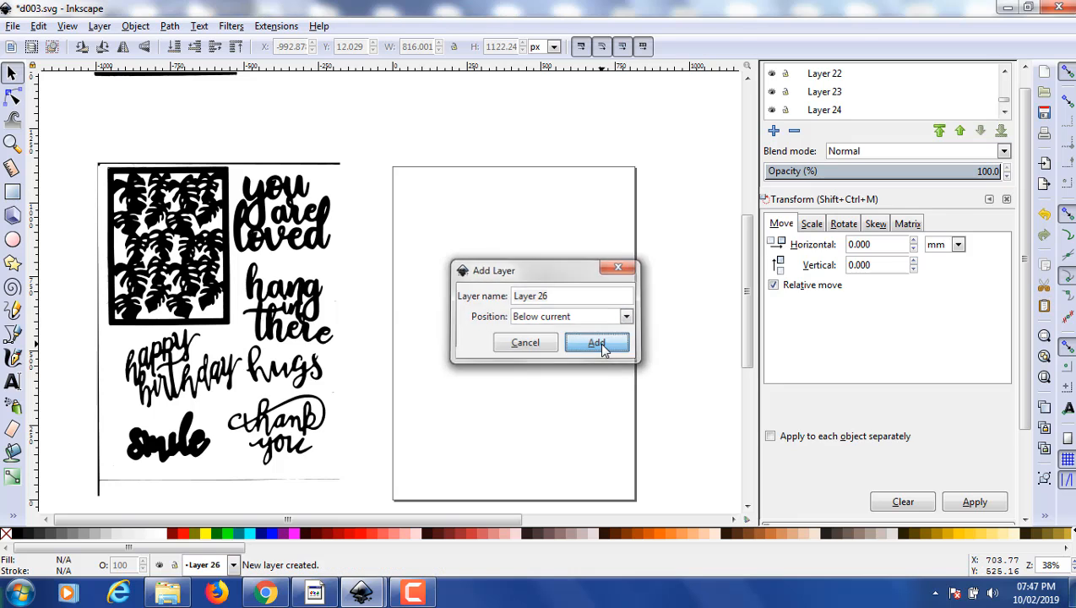
- Add Layer 27 to the drawing, positioned below the current Layer 26
{"action": "left_click", "coordinate": [100, 26]}
{"action": "left_click", "coordinate": [94, 41]}
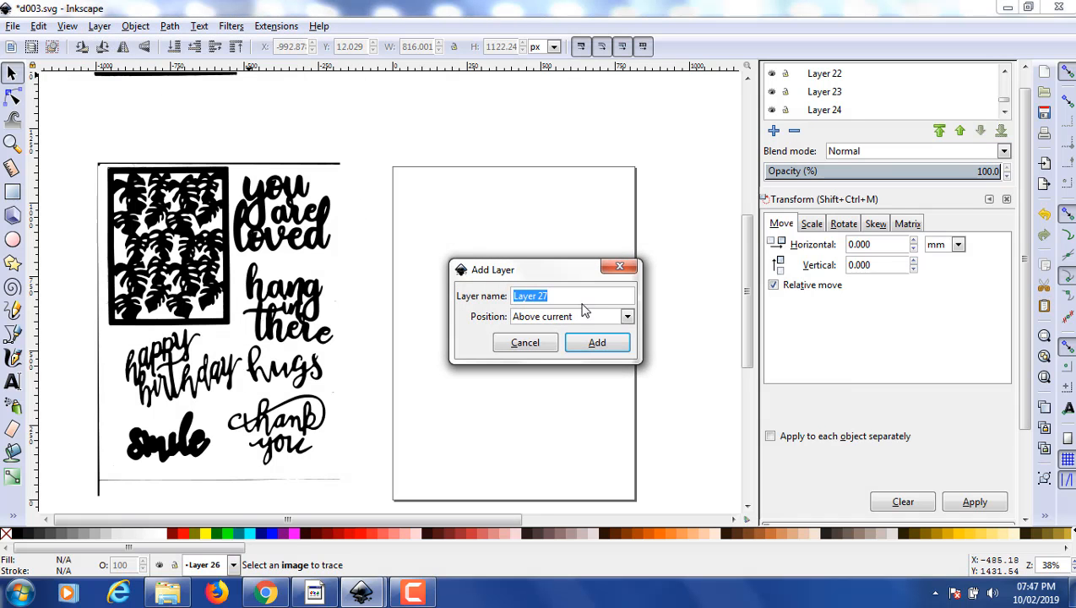
{"action": "left_click", "coordinate": [627, 317]}
{"action": "left_click", "coordinate": [591, 351]}
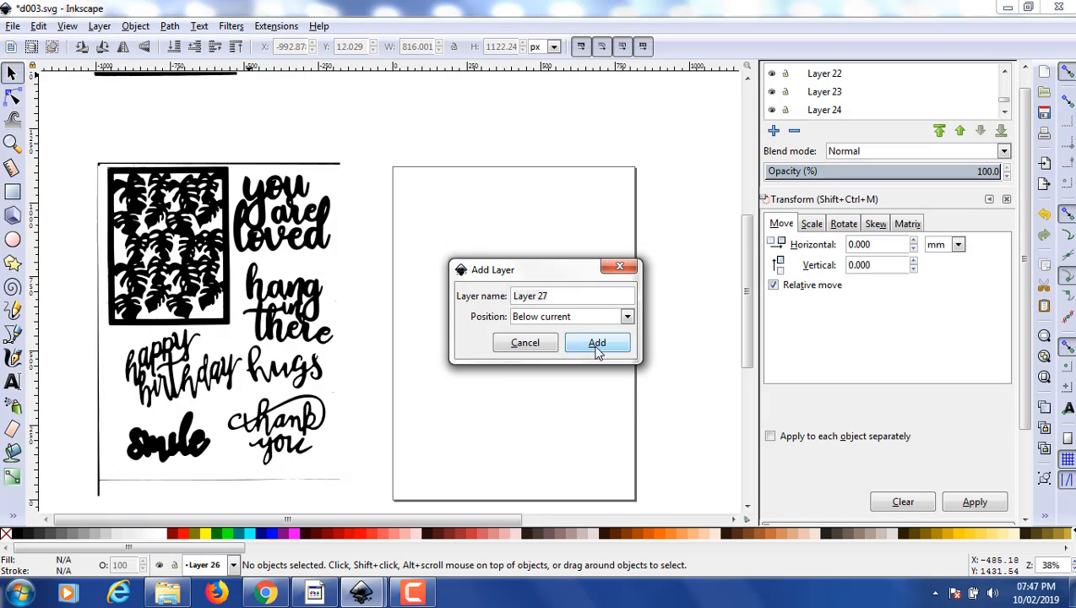
{"action": "left_click", "coordinate": [597, 346]}
- Add Layer 28 to the drawing, positioned below the current Layer 27
{"action": "left_click", "coordinate": [99, 26]}
{"action": "left_click", "coordinate": [125, 45]}
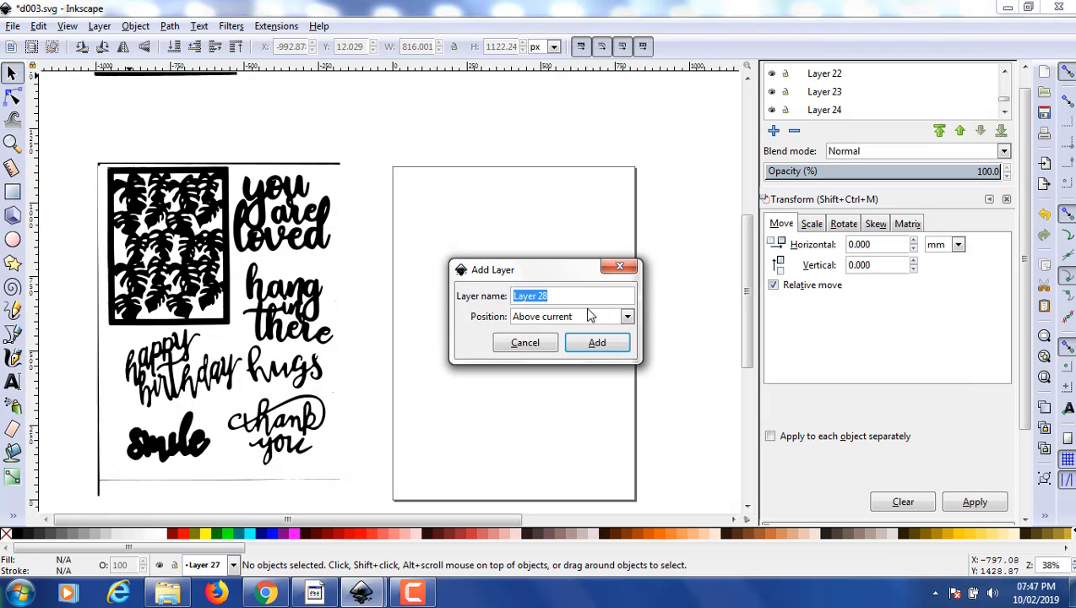
{"action": "left_click", "coordinate": [627, 317]}
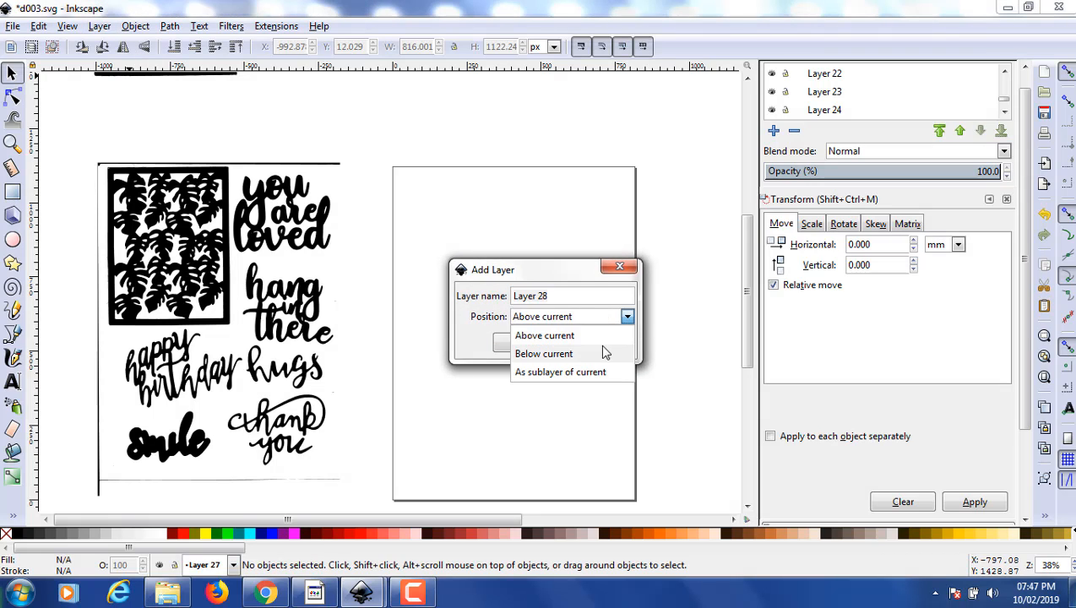
{"action": "left_click", "coordinate": [587, 353]}
{"action": "left_click", "coordinate": [596, 343]}
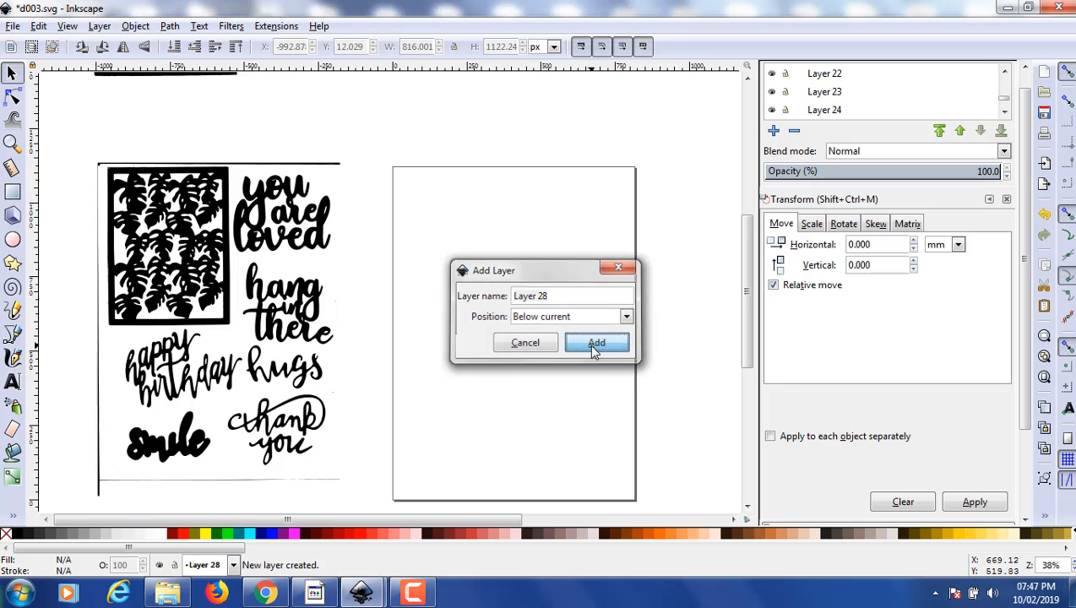
- Add Layer 29 to the drawing, positioned below the current Layer 28
{"action": "left_click", "coordinate": [105, 28]}
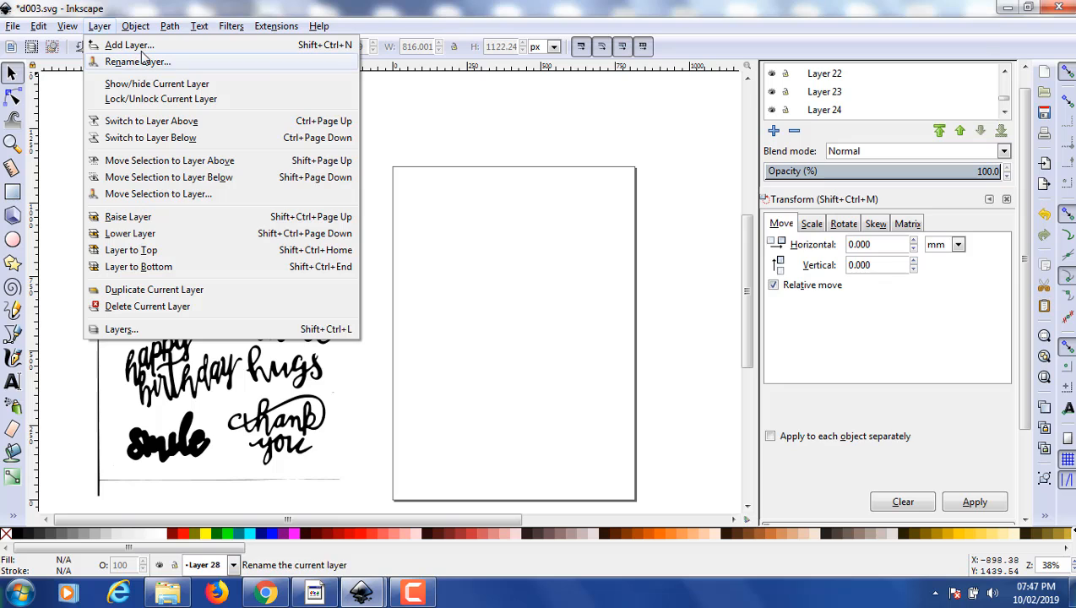
{"action": "left_click", "coordinate": [127, 45]}
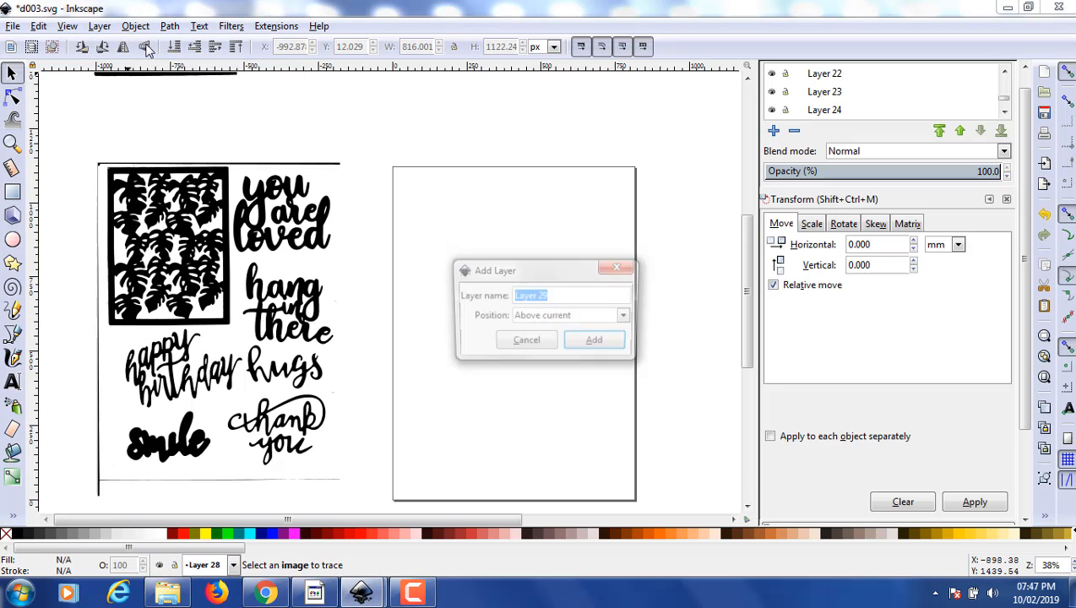
{"action": "left_click", "coordinate": [626, 317]}
{"action": "left_click", "coordinate": [589, 348]}
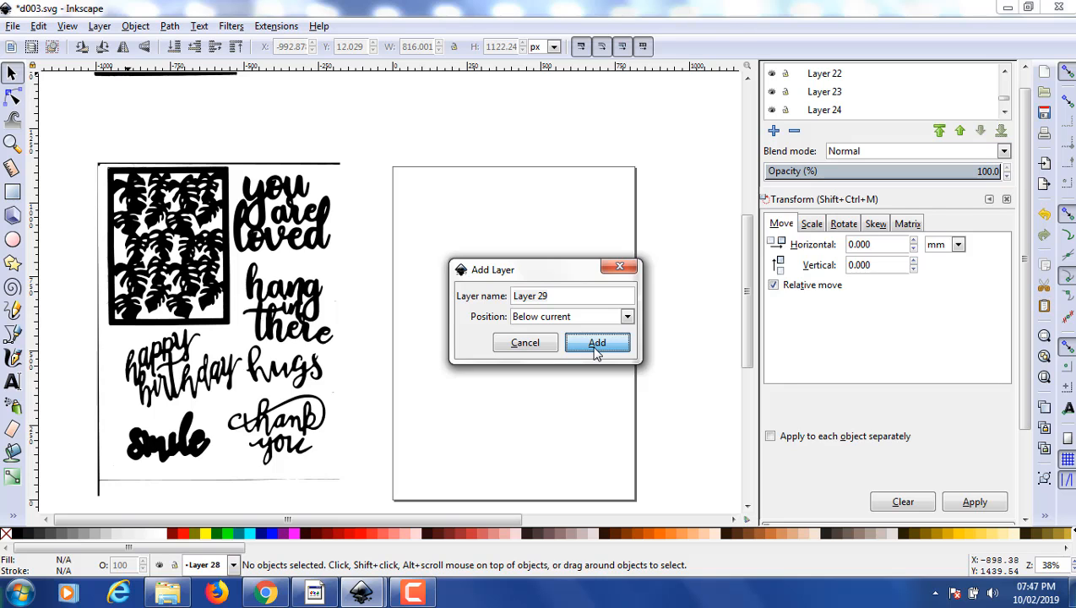
{"action": "left_click", "coordinate": [596, 343]}
- Add Layer 30 to the drawing, positioned below the current Layer 29
{"action": "left_click", "coordinate": [98, 26]}
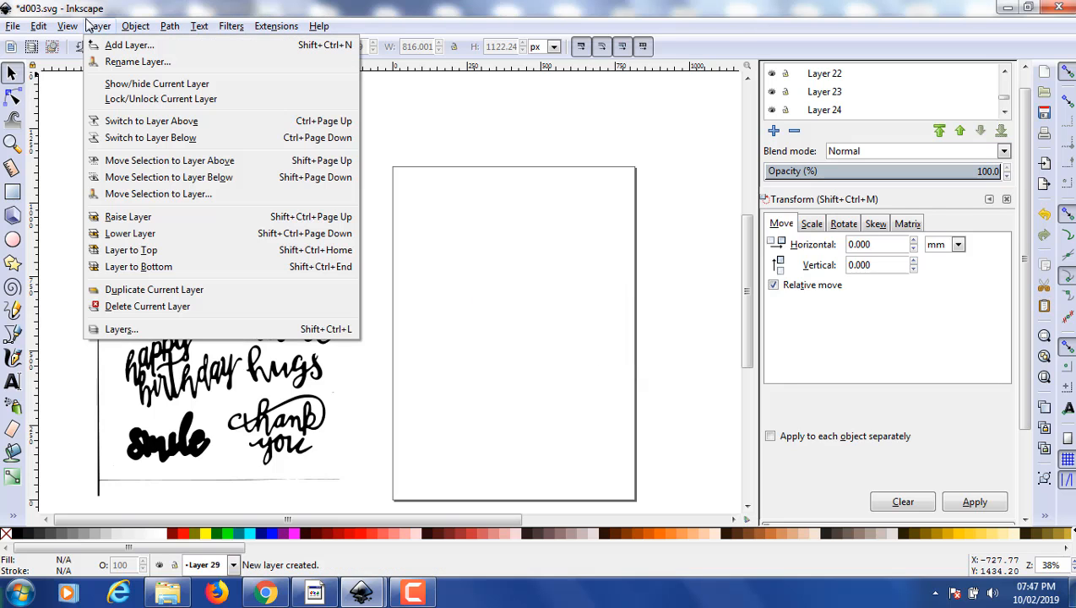
{"action": "left_click", "coordinate": [118, 46]}
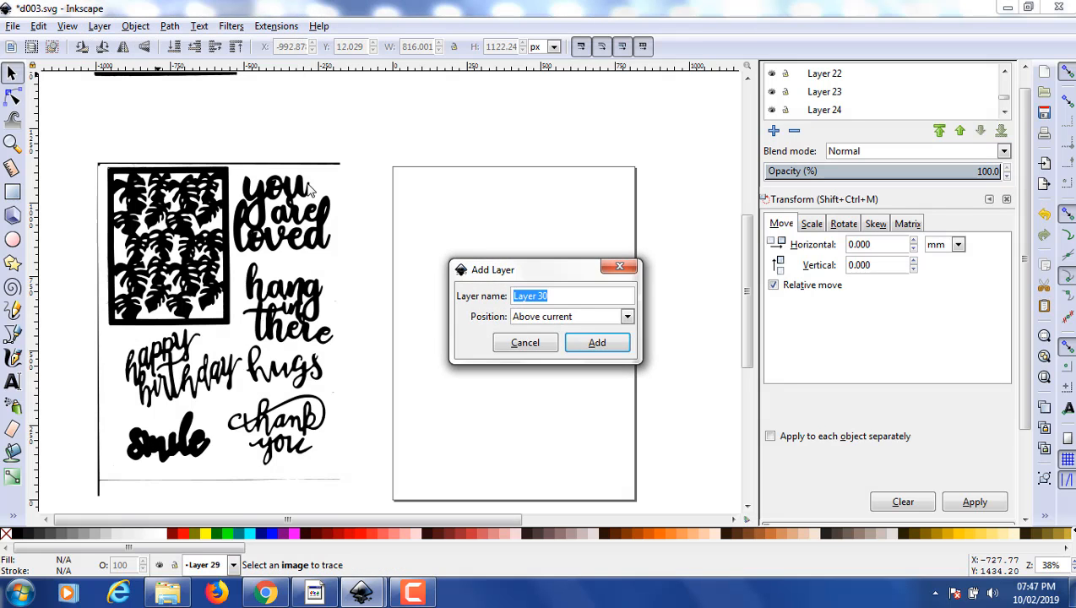
{"action": "left_click", "coordinate": [626, 316]}
{"action": "left_click", "coordinate": [593, 353]}
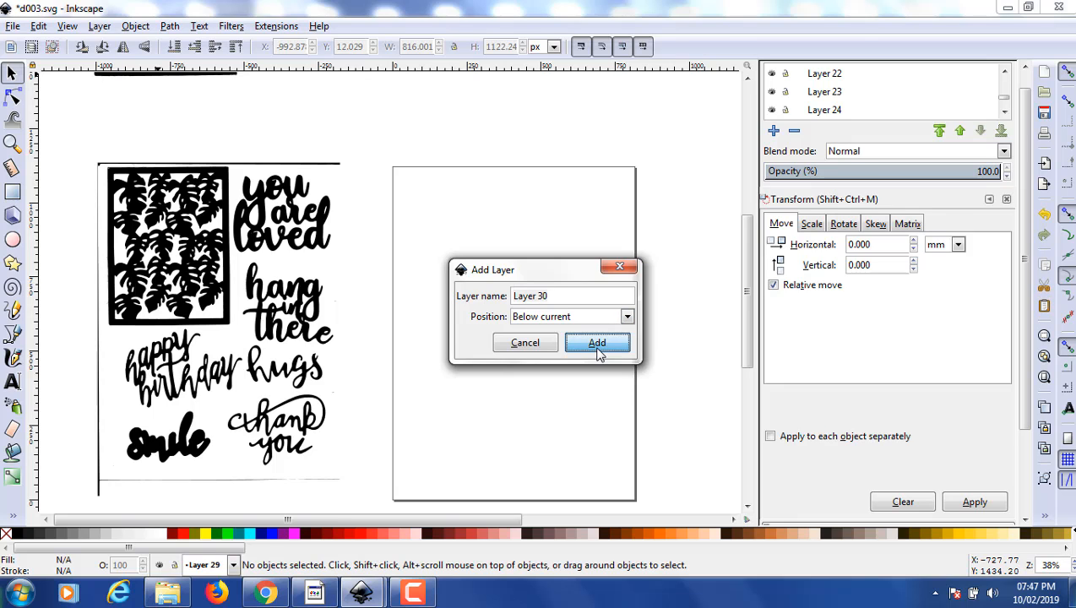
{"action": "left_click", "coordinate": [597, 353]}
- Add Layer 31 to the drawing, positioned below the current Layer 30
{"action": "left_click", "coordinate": [99, 26]}
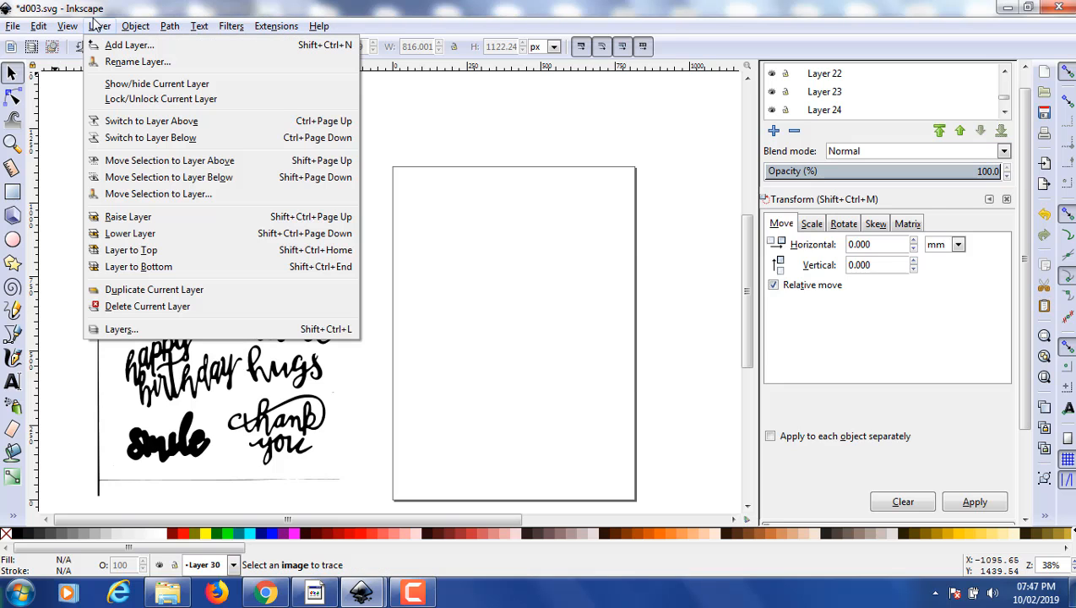
{"action": "left_click", "coordinate": [123, 44]}
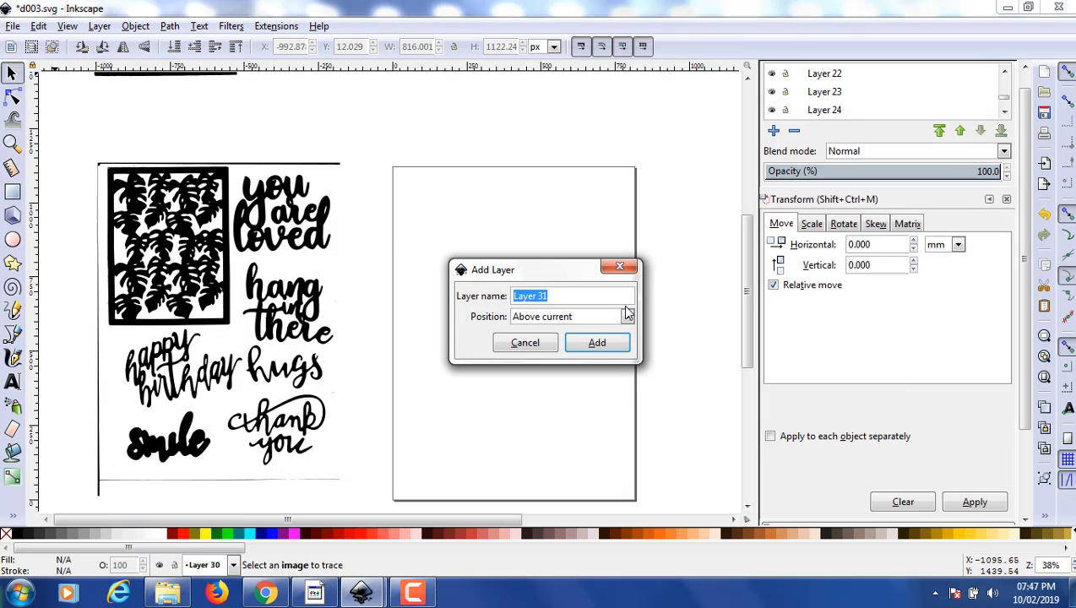
{"action": "left_click", "coordinate": [625, 318]}
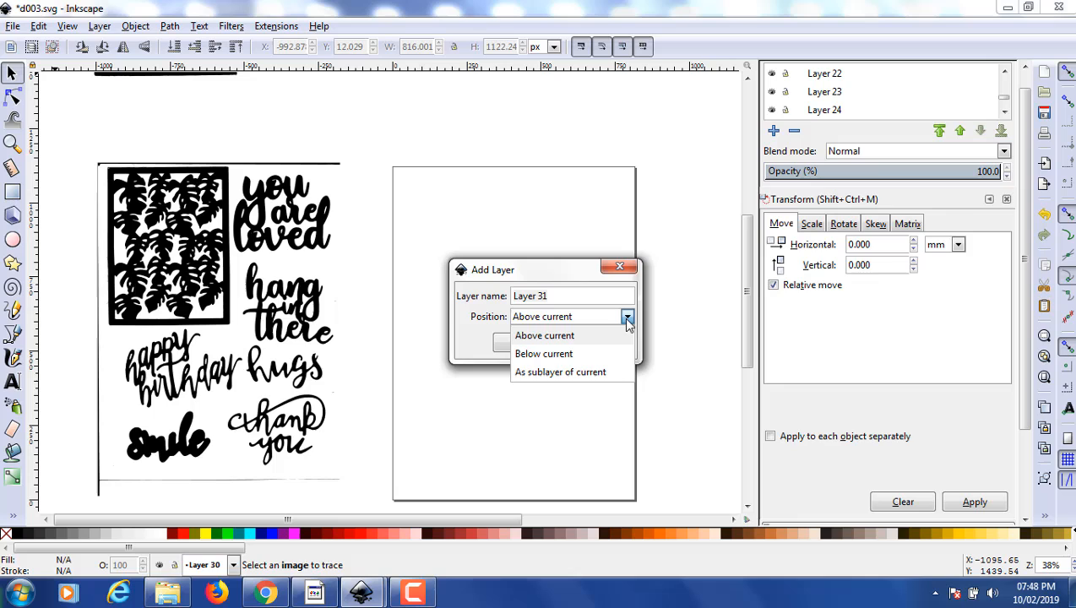
{"action": "left_click", "coordinate": [568, 358]}
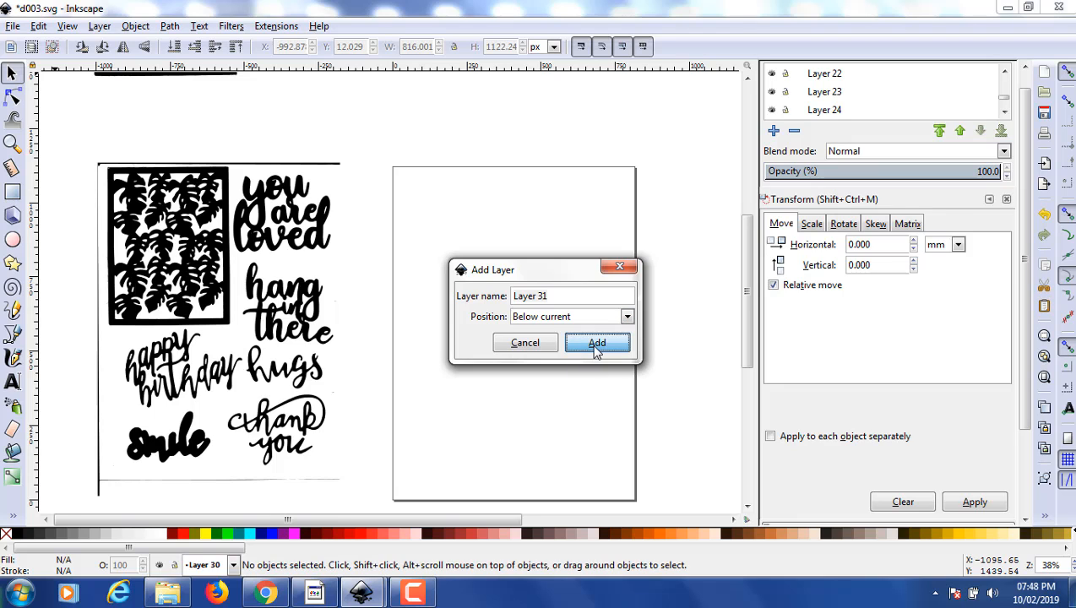
{"action": "left_click", "coordinate": [596, 347]}
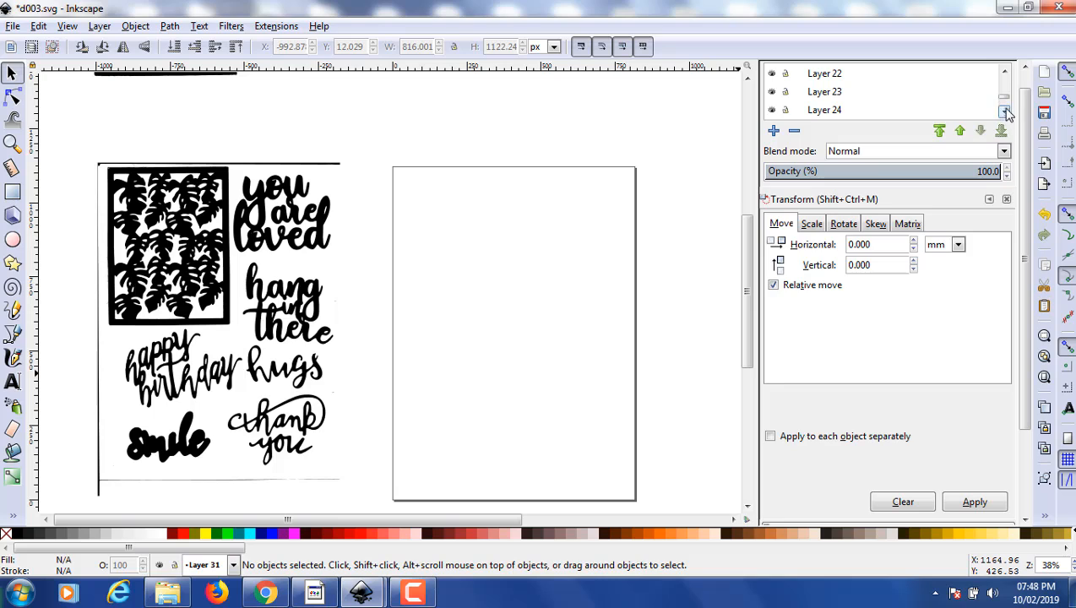
- Copy the traced black path beside the page to the clipboard
{"action": "left_click", "coordinate": [835, 116]}
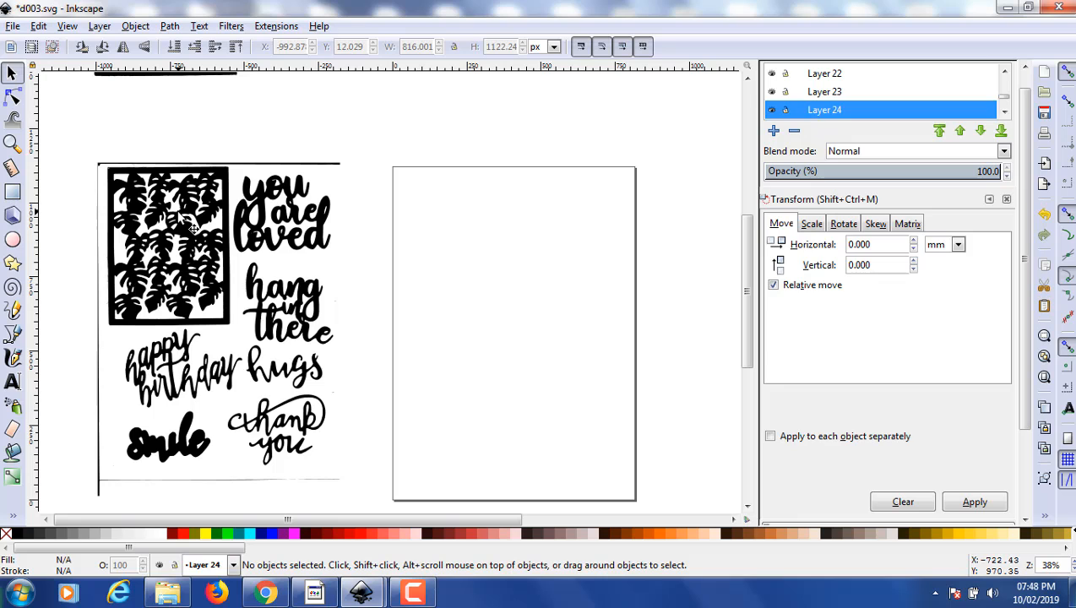
{"action": "left_click", "coordinate": [217, 193]}
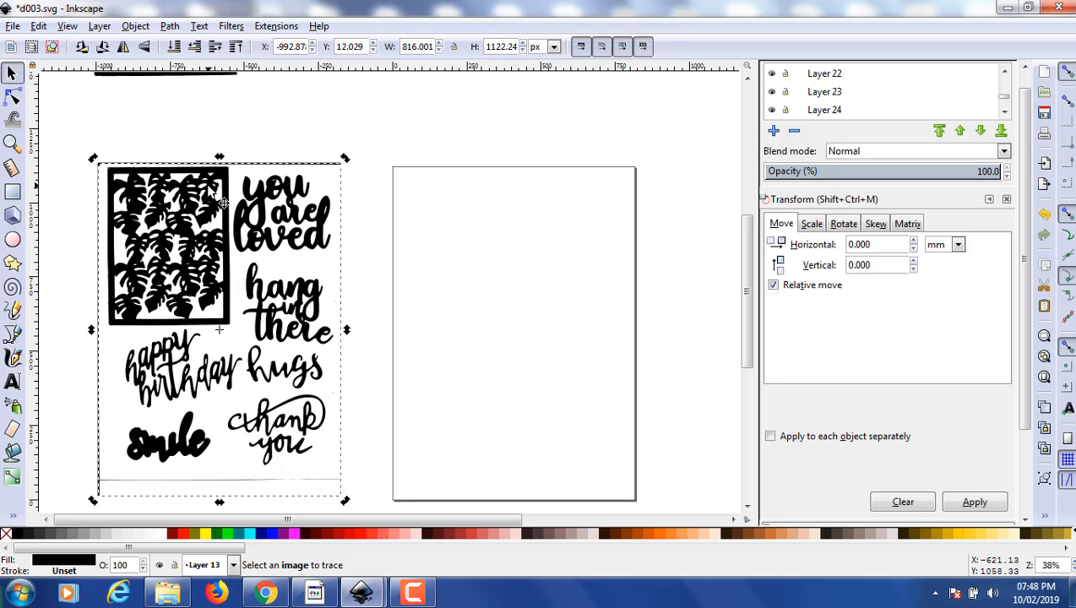
{"action": "right_click", "coordinate": [207, 185]}
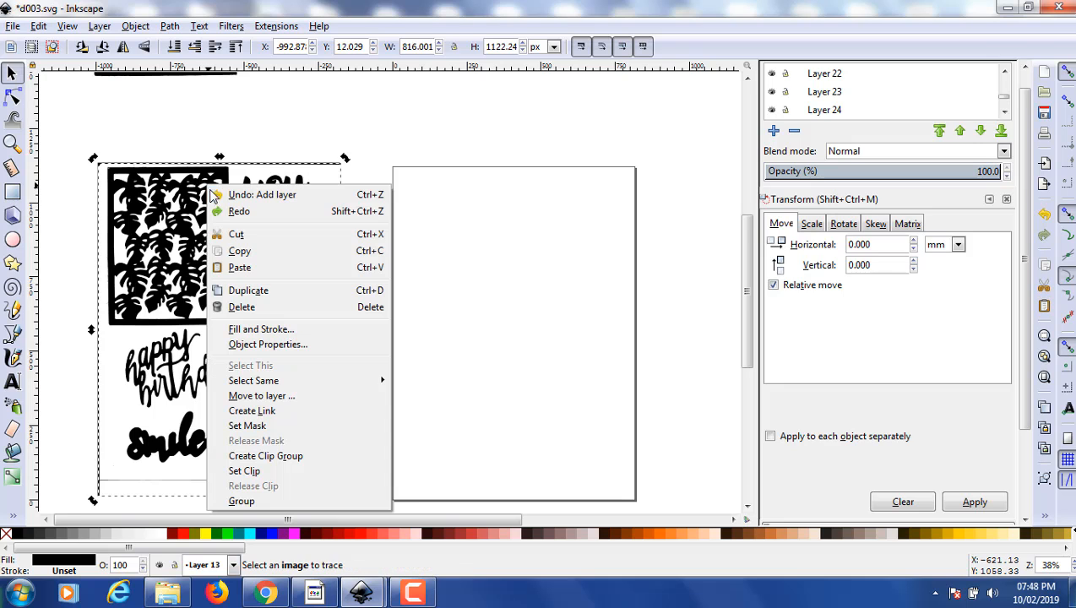
{"action": "left_click", "coordinate": [239, 251]}
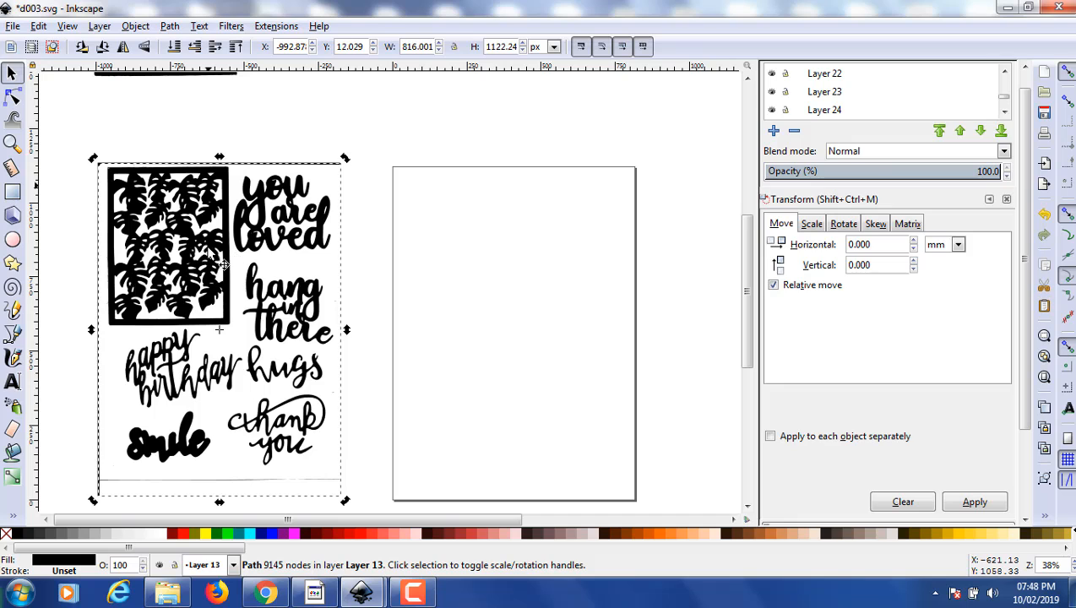
- Paste the copied path into Layer 24, line it up with the page border and deselect it
{"action": "left_click", "coordinate": [824, 110]}
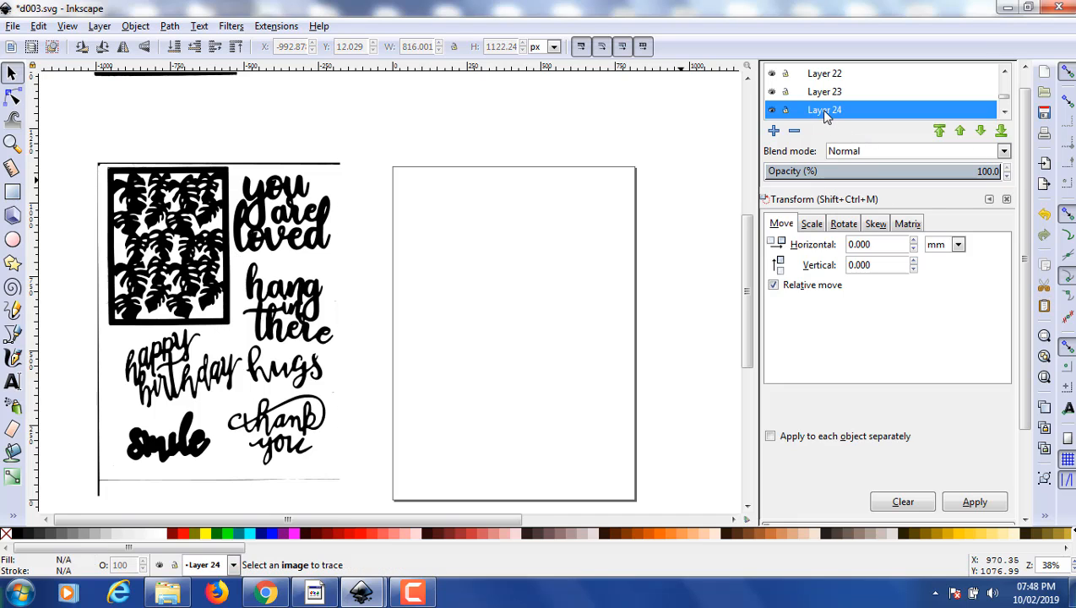
{"action": "right_click", "coordinate": [462, 299]}
{"action": "left_click", "coordinate": [497, 384]}
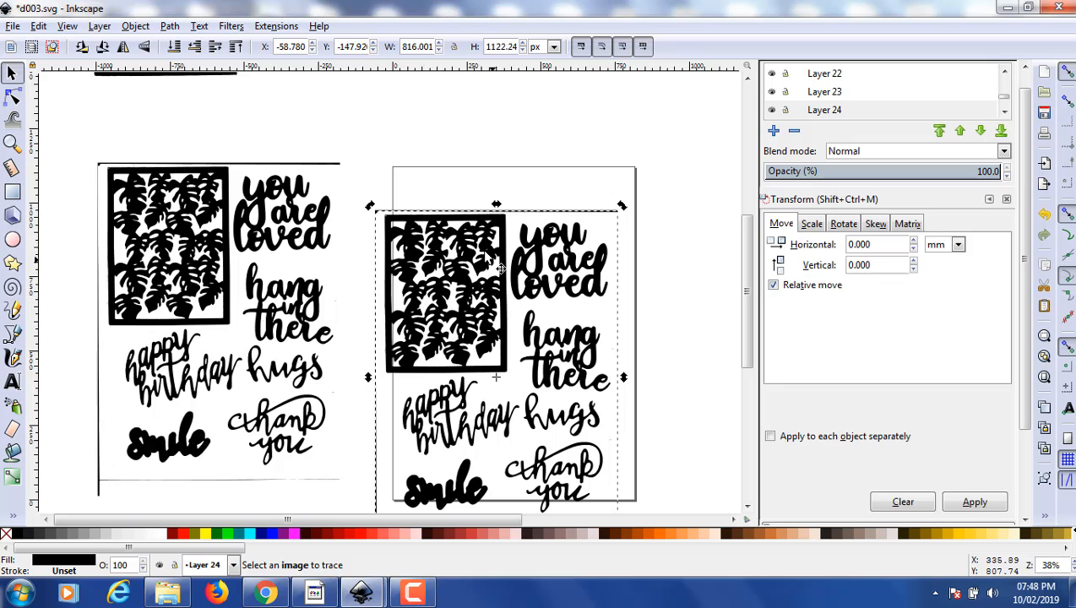
{"action": "left_click_drag", "start_coordinate": [500, 265], "coordinate": [514, 216]}
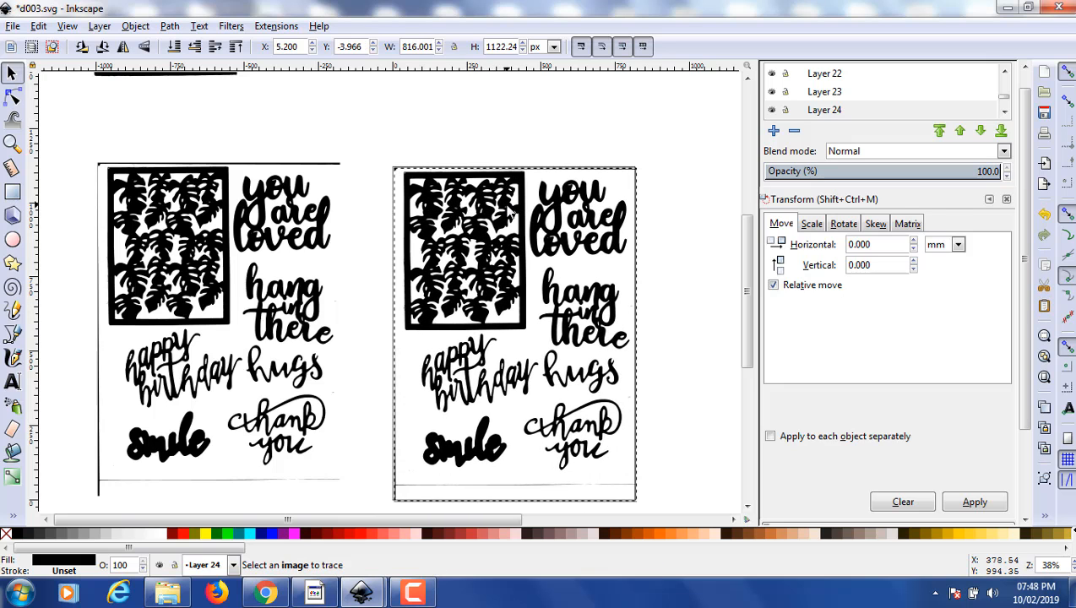
{"action": "left_click", "coordinate": [665, 159]}
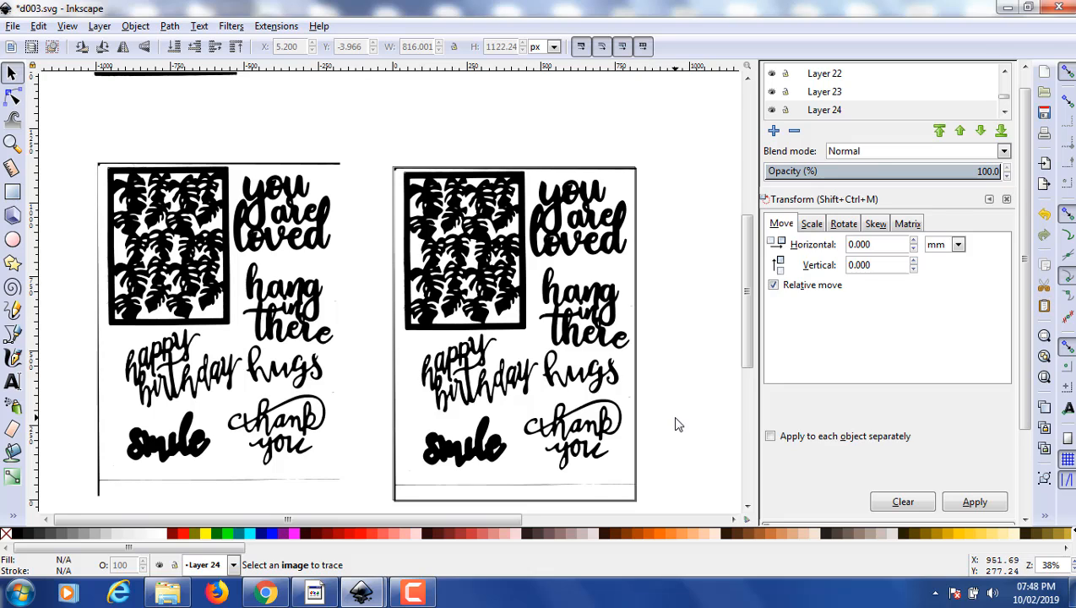
- Make Layer 1 the current layer
{"action": "left_click_drag", "start_coordinate": [1004, 95], "coordinate": [1001, 67]}
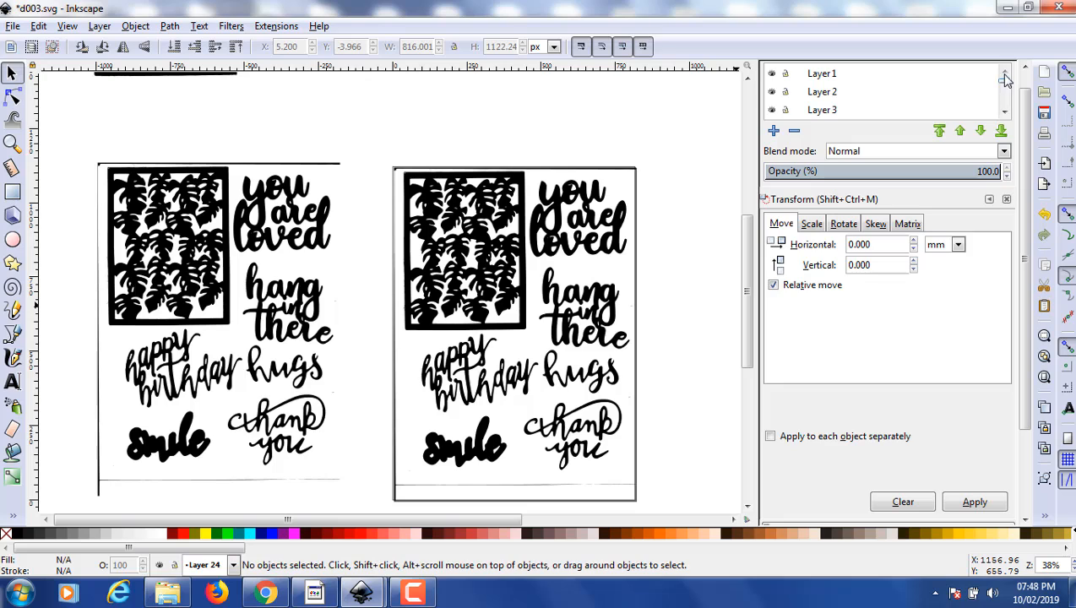
{"action": "left_click", "coordinate": [824, 75]}
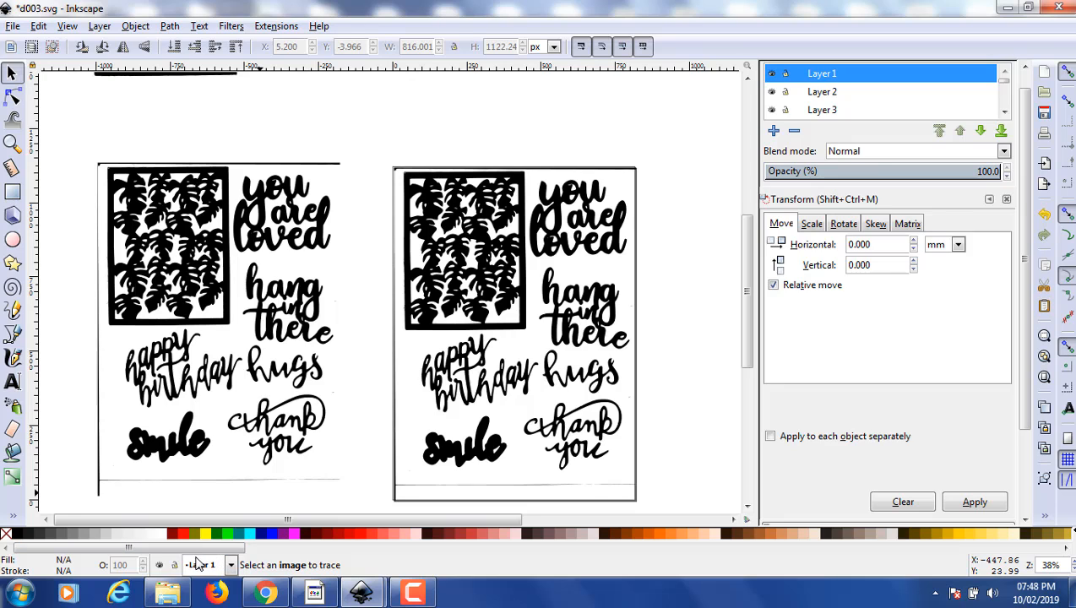
- Draw a closed straight-sided Bezier outline around the "you are loved" lettering on the page
{"action": "left_click", "coordinate": [13, 336]}
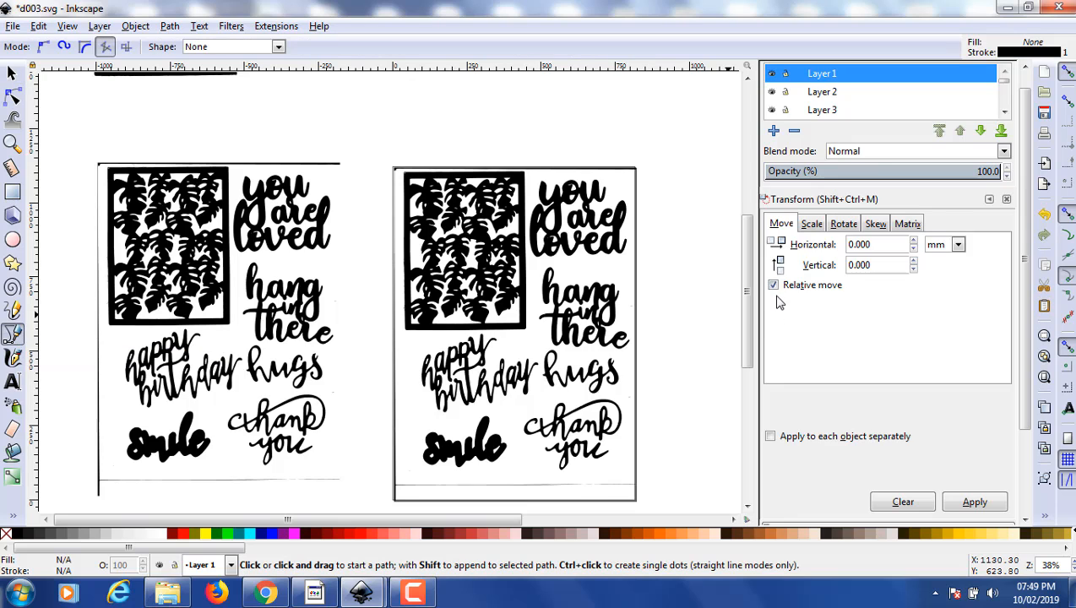
{"action": "left_click", "coordinate": [531, 173]}
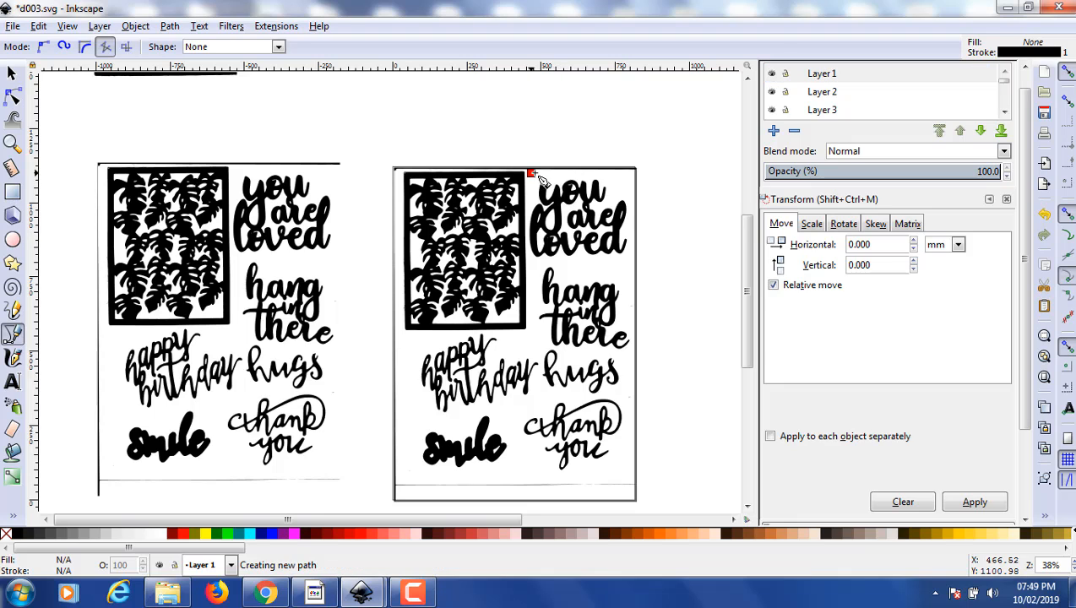
{"action": "left_click", "coordinate": [623, 179]}
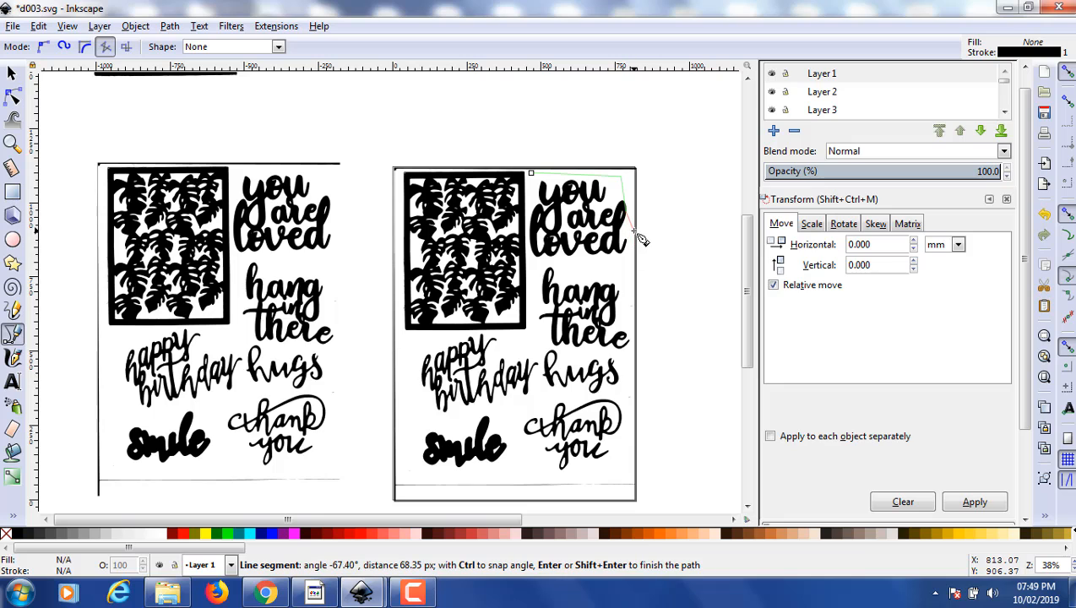
{"action": "left_click", "coordinate": [626, 271]}
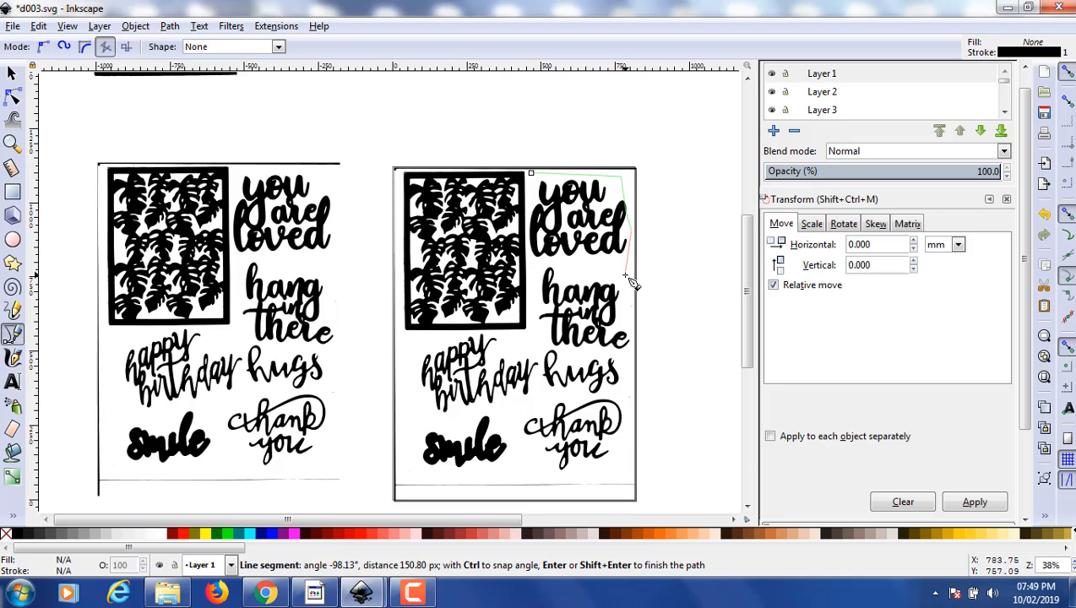
{"action": "left_click", "coordinate": [537, 259]}
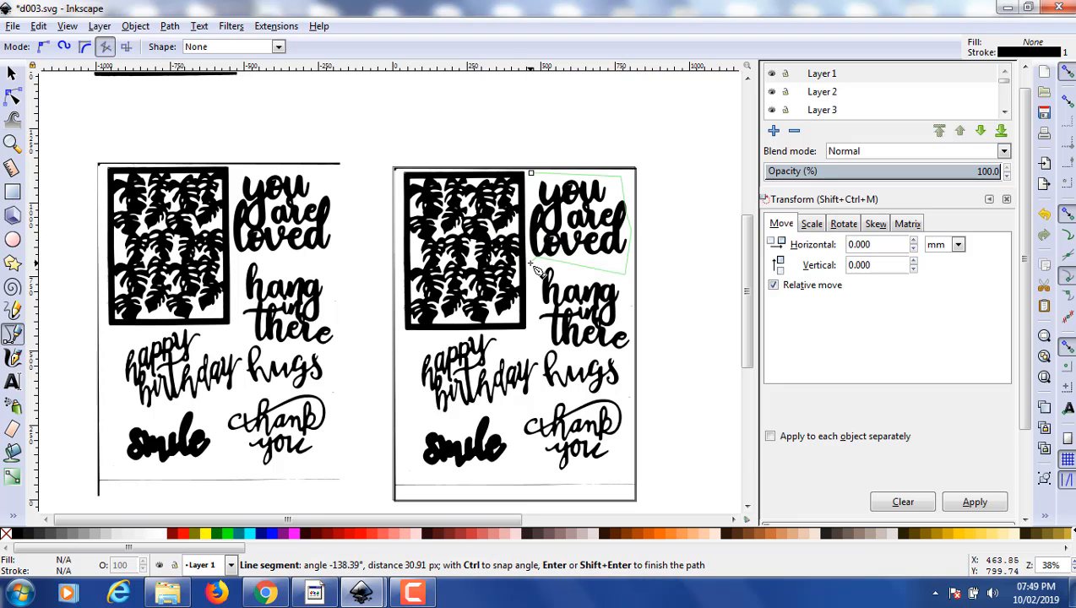
{"action": "left_click", "coordinate": [533, 174]}
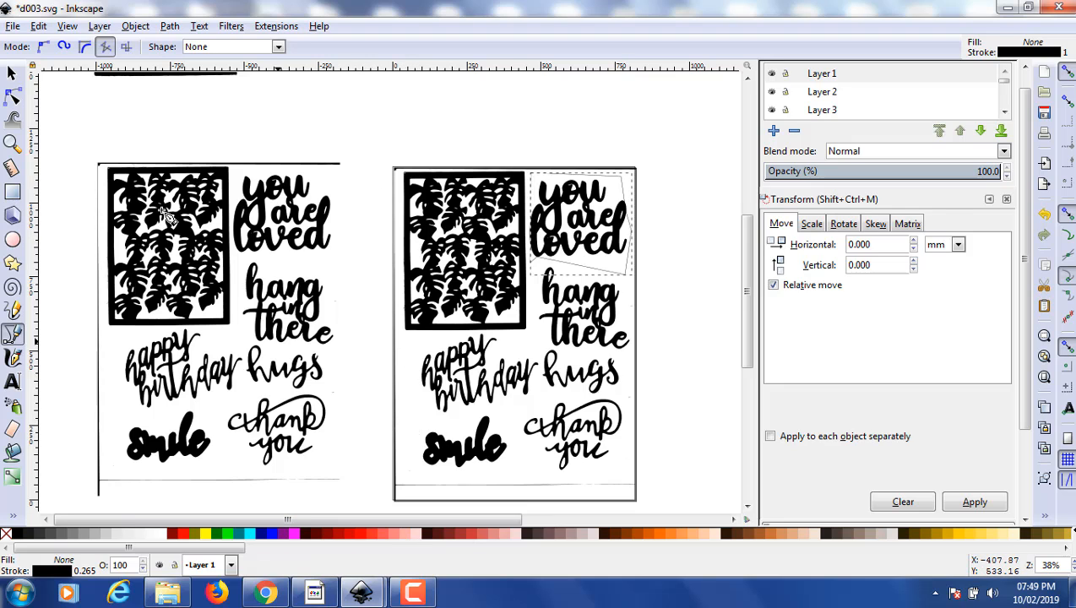
- Intersect the outline with the Layer 24 tracing to isolate the "you are loved" lettering
{"action": "left_click", "coordinate": [11, 73]}
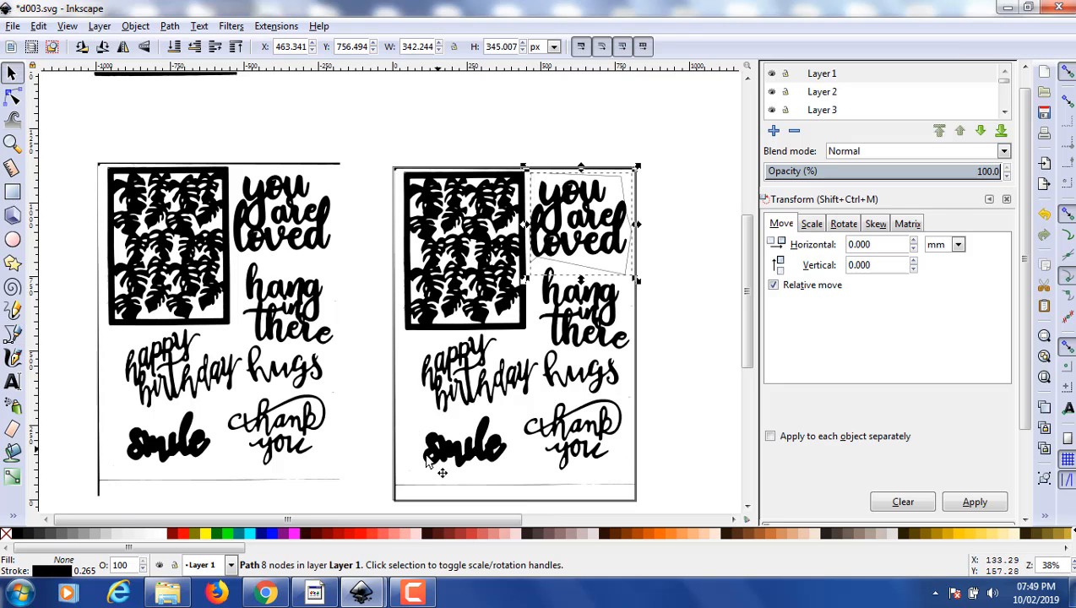
{"action": "left_click", "coordinate": [400, 478], "text": "shift"}
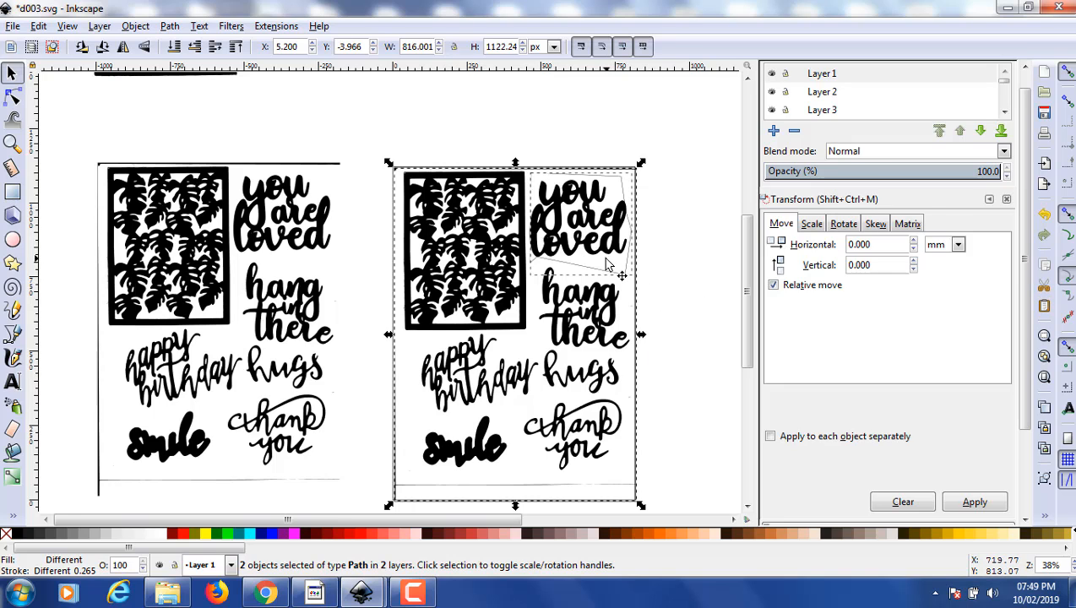
{"action": "left_click", "coordinate": [170, 26]}
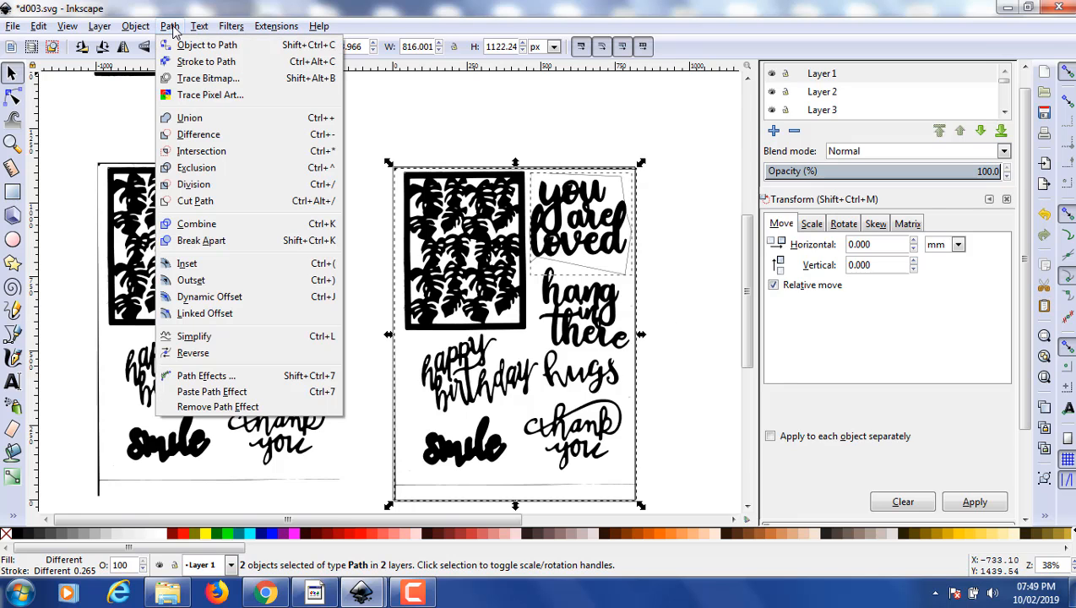
{"action": "left_click", "coordinate": [214, 152]}
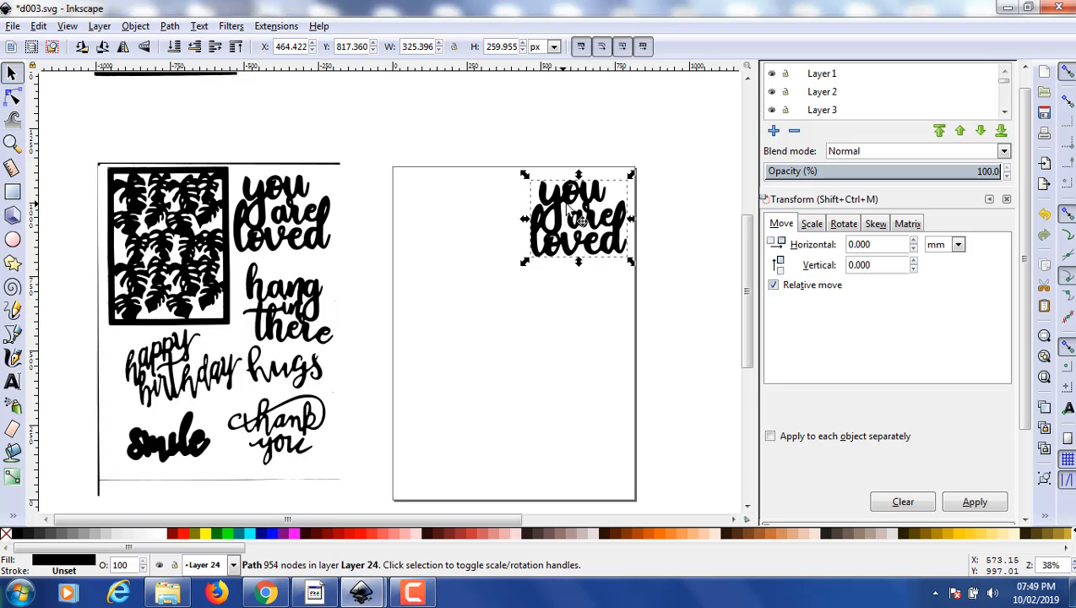
- Move the isolated "you are loved" lettering off the page to just below the ornate square frame and deselect it
{"action": "left_click_drag", "start_coordinate": [568, 211], "coordinate": [547, 109]}
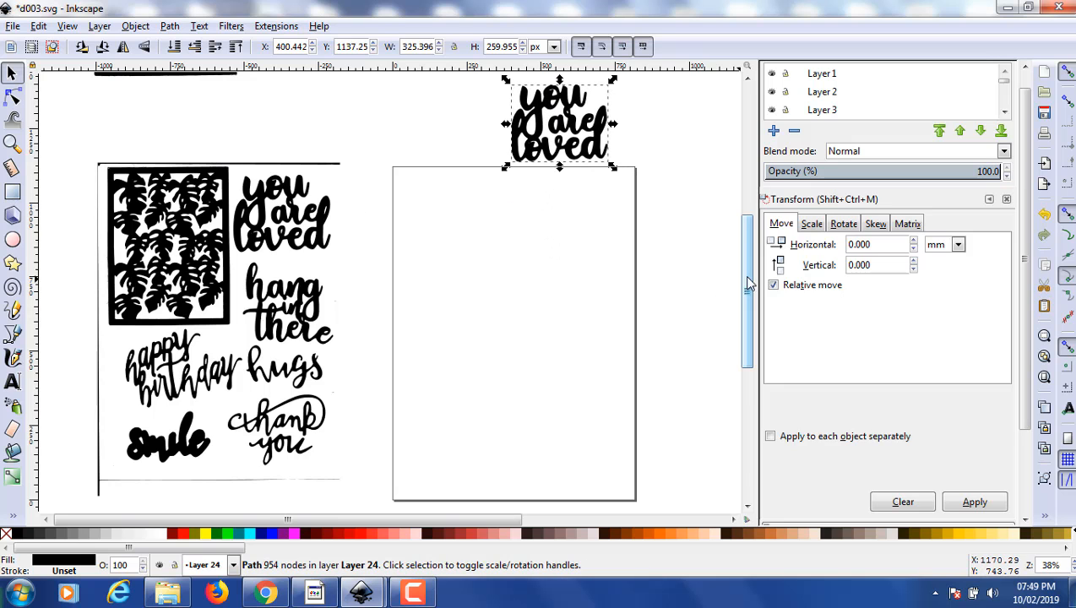
{"action": "scroll", "coordinate": [747, 245], "scroll_direction": "up", "scroll_amount": 2}
{"action": "left_click_drag", "start_coordinate": [751, 245], "coordinate": [752, 220]}
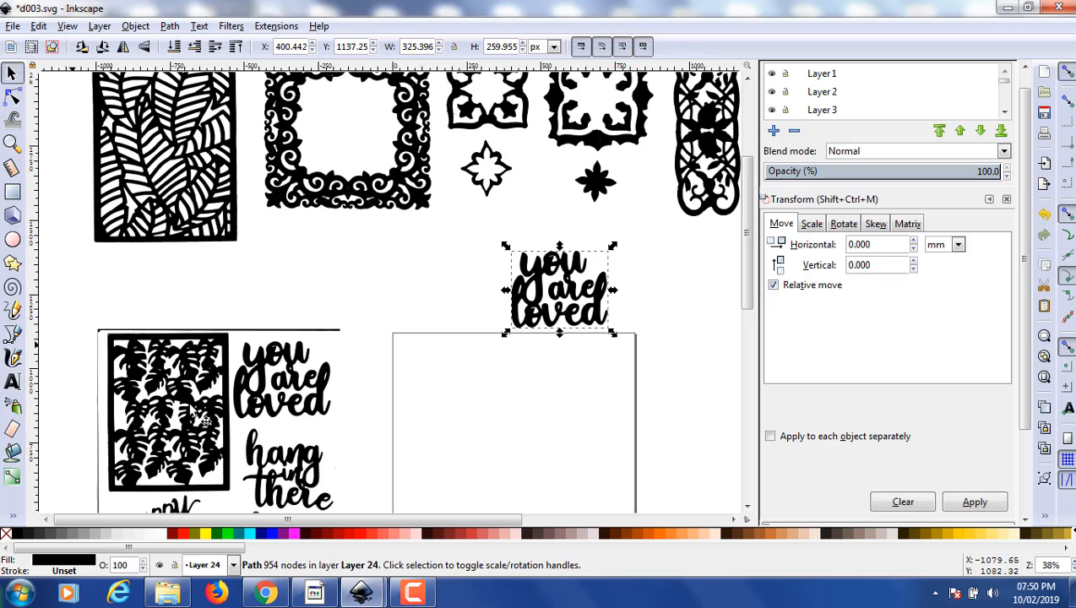
{"action": "left_click_drag", "start_coordinate": [550, 289], "coordinate": [309, 262]}
{"action": "left_click", "coordinate": [441, 260]}
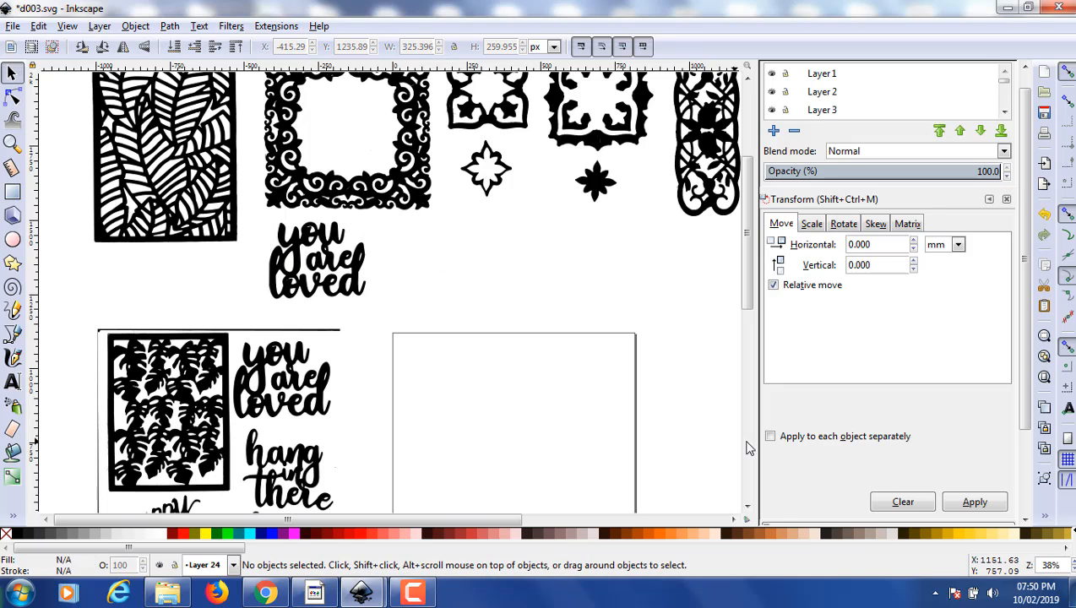
- Copy the rectangular leaf-pattern panel from Layer 8 to the clipboard
{"action": "left_click_drag", "start_coordinate": [744, 269], "coordinate": [749, 240]}
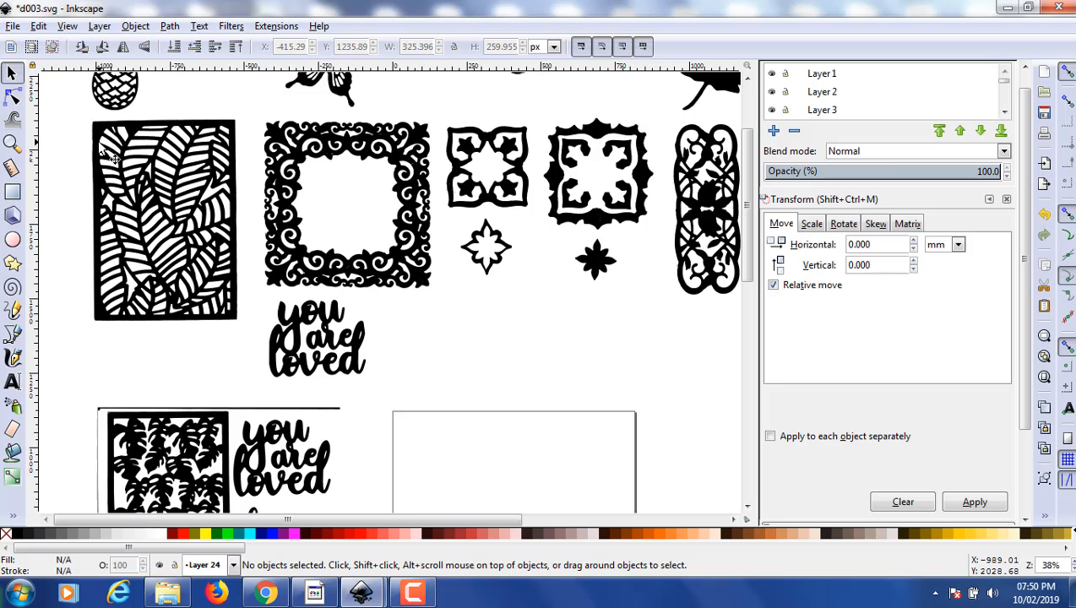
{"action": "left_click", "coordinate": [167, 131]}
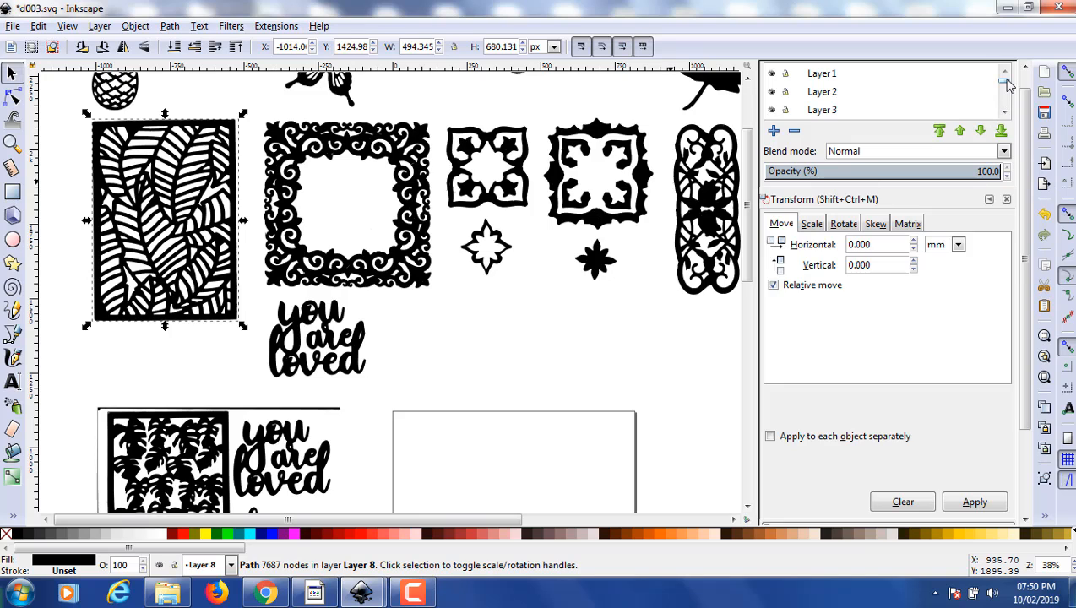
{"action": "left_click_drag", "start_coordinate": [1007, 82], "coordinate": [1010, 127]}
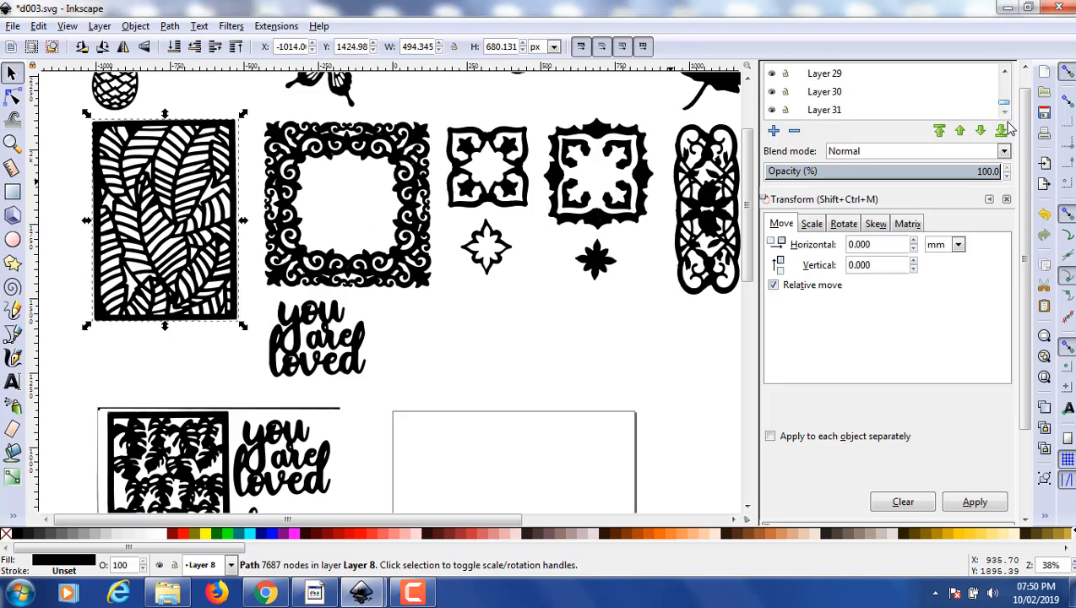
{"action": "left_click", "coordinate": [825, 112]}
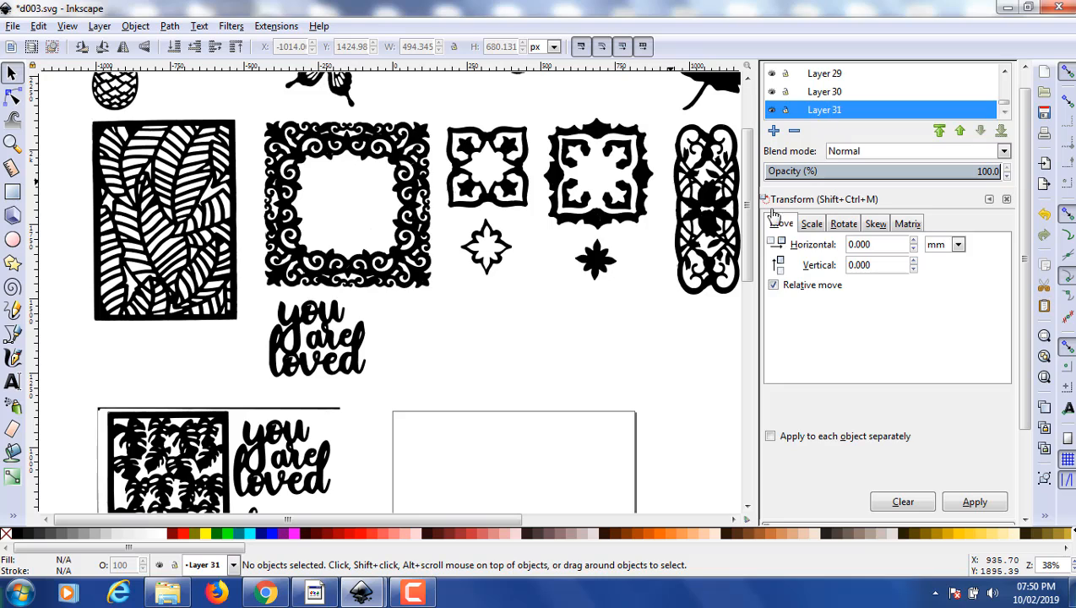
{"action": "left_click", "coordinate": [196, 136]}
{"action": "left_click", "coordinate": [197, 138]}
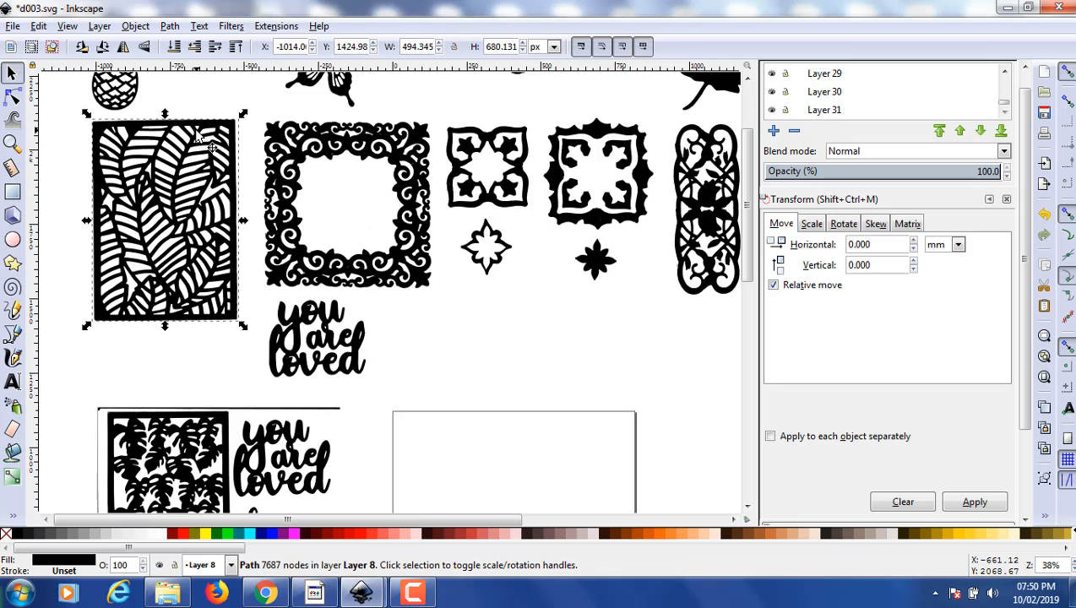
{"action": "key", "text": "ctrl"}
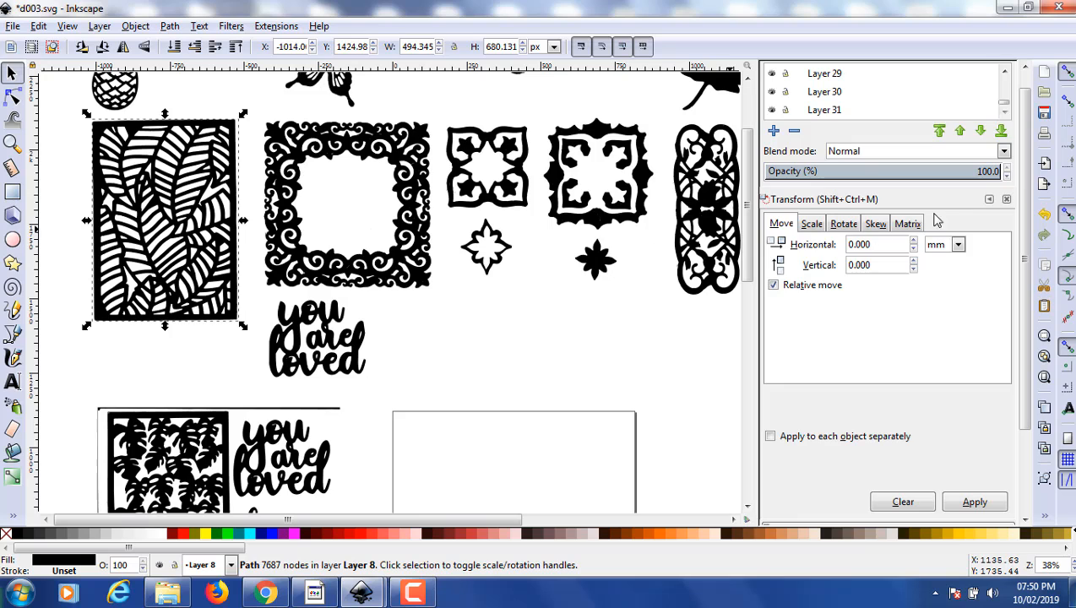
- Paste the leaf-pattern panel into Layer 31 and move it onto the page
{"action": "left_click", "coordinate": [827, 113]}
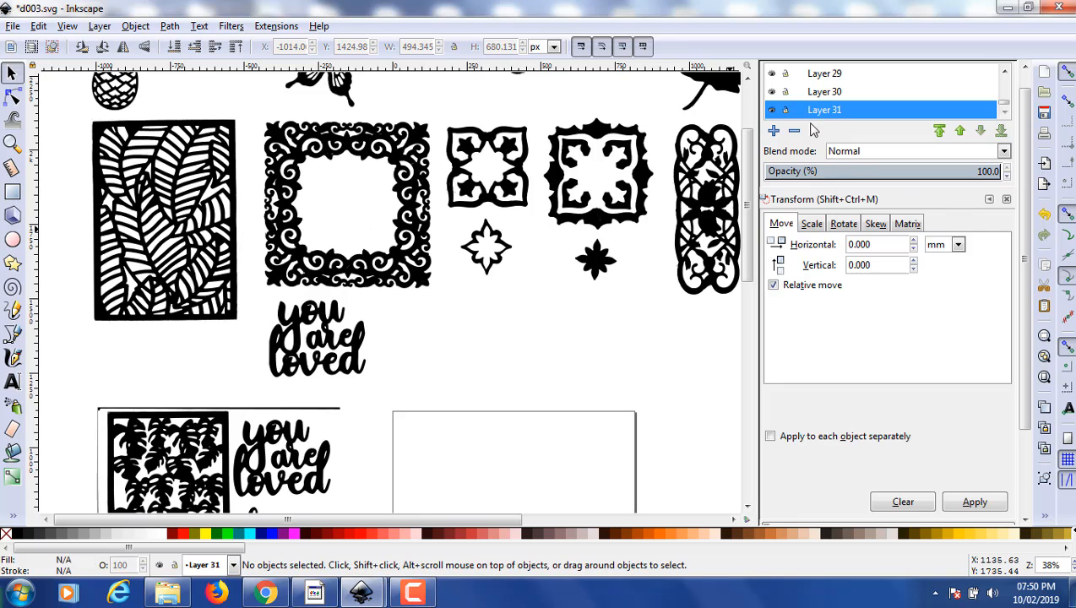
{"action": "key", "text": "ctrl"}
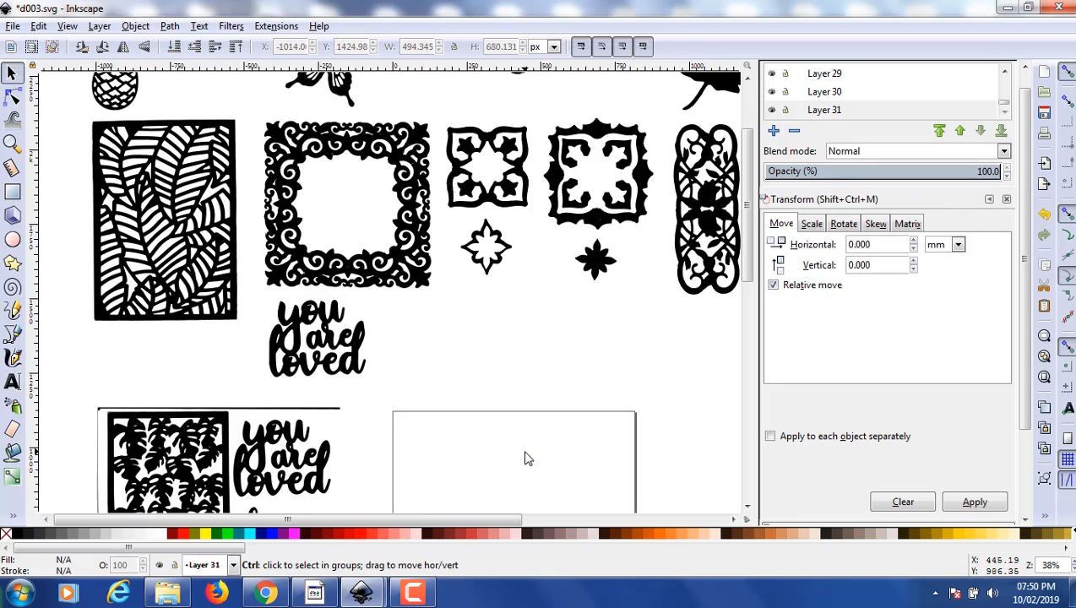
{"action": "key", "text": "ctrl+v"}
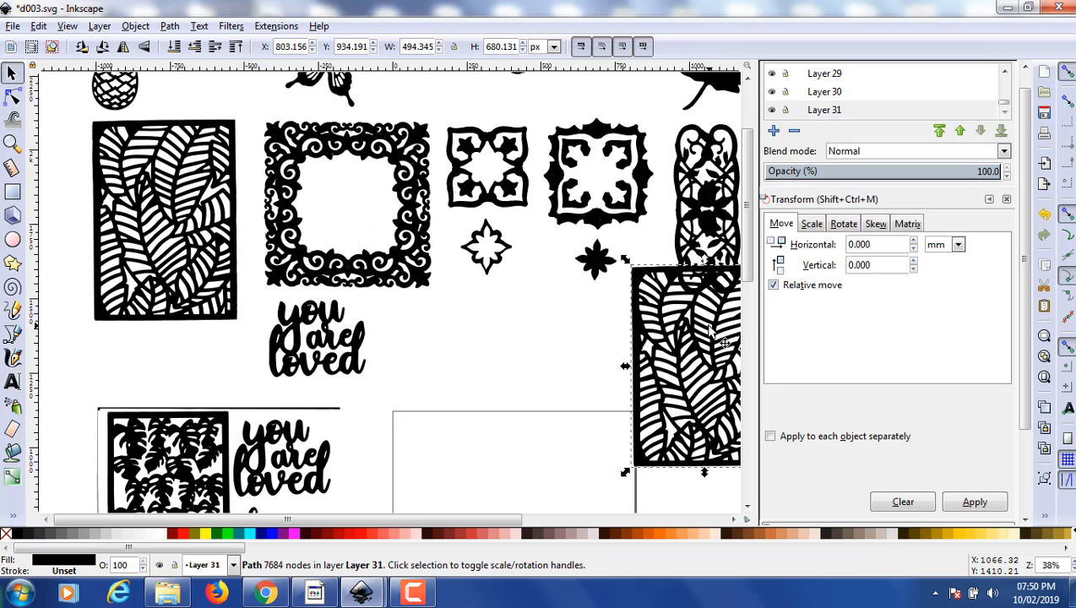
{"action": "left_click_drag", "start_coordinate": [709, 355], "coordinate": [510, 485]}
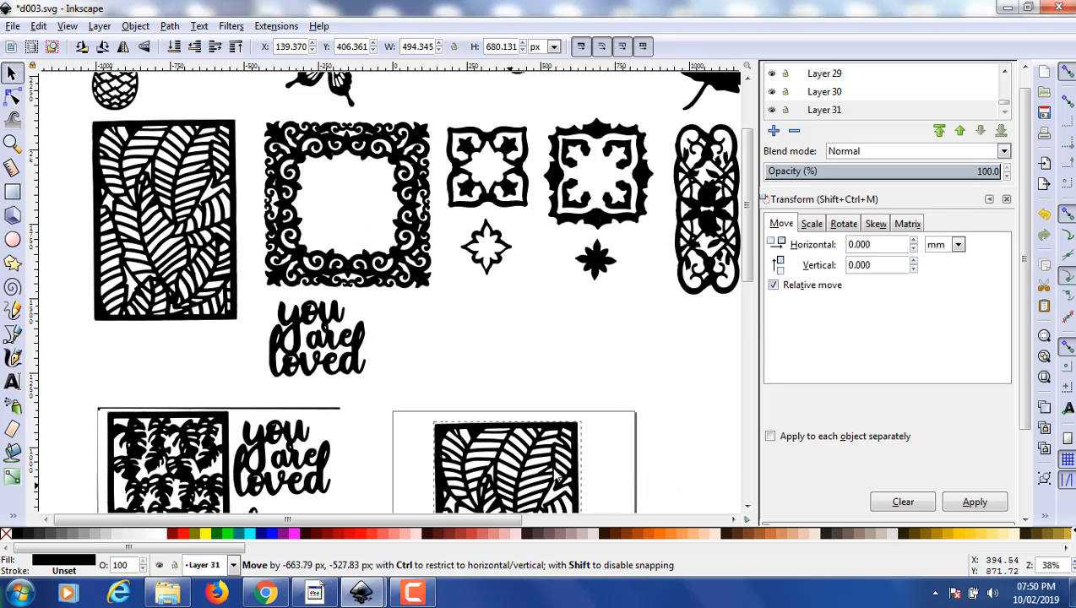
{"action": "left_click_drag", "start_coordinate": [746, 279], "coordinate": [746, 331]}
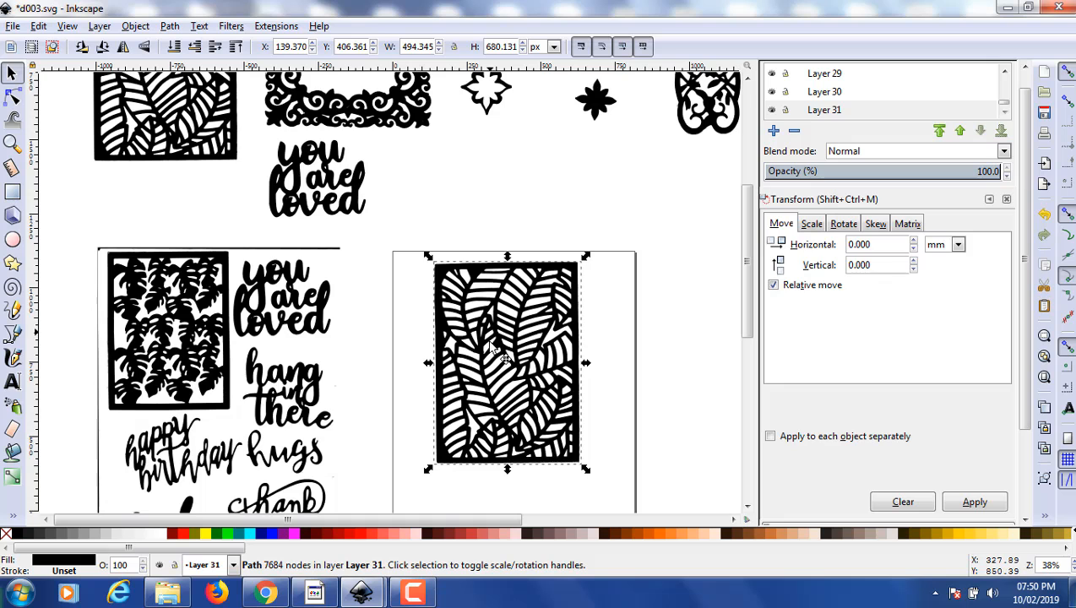
- Shift the pasted leaf panel lower on the page and fill it with Green (#008000)
{"action": "left_click_drag", "start_coordinate": [504, 331], "coordinate": [506, 380]}
{"action": "left_click_drag", "start_coordinate": [745, 262], "coordinate": [744, 285]}
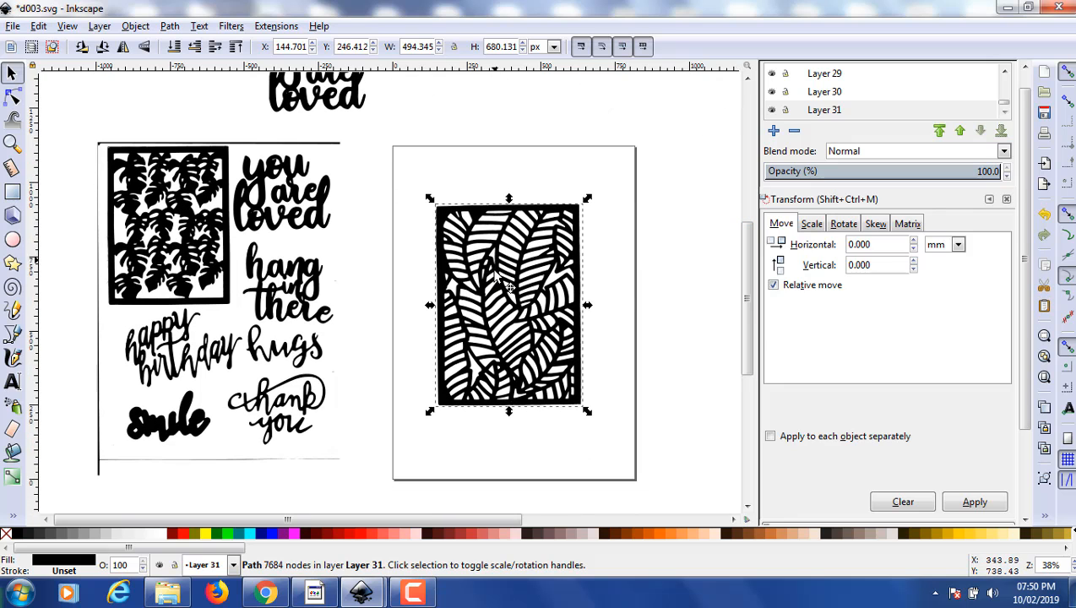
{"action": "mouse_move", "coordinate": [508, 288]}
{"action": "left_mouse_down"}
{"action": "mouse_move", "coordinate": [510, 318]}
{"action": "mouse_move", "coordinate": [525, 295]}
{"action": "left_mouse_up"}
{"action": "left_click_drag", "start_coordinate": [744, 301], "coordinate": [751, 264]}
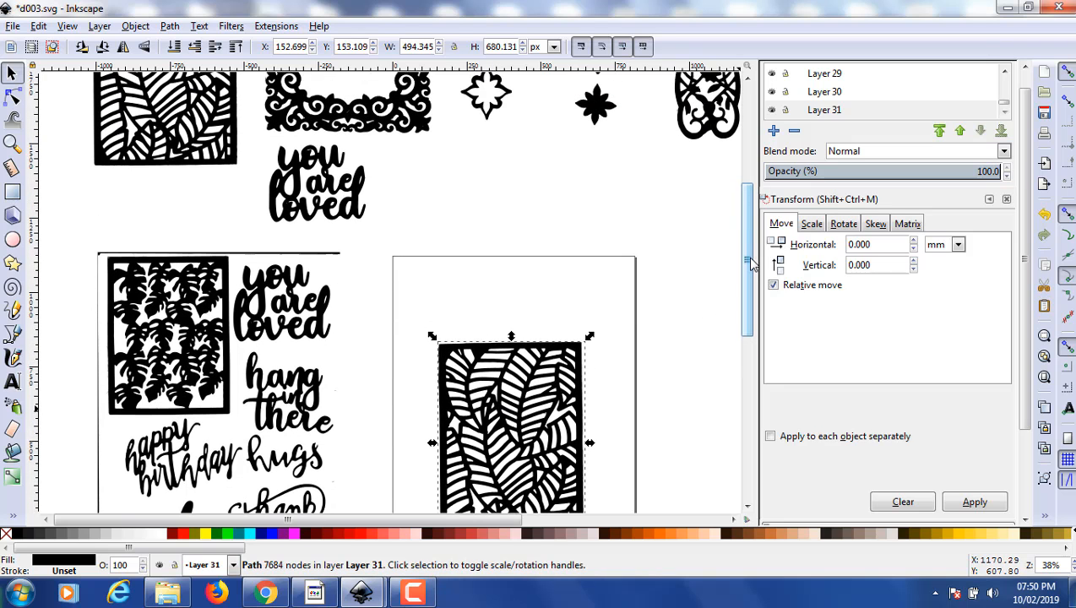
{"action": "left_click_drag", "start_coordinate": [532, 400], "coordinate": [521, 386]}
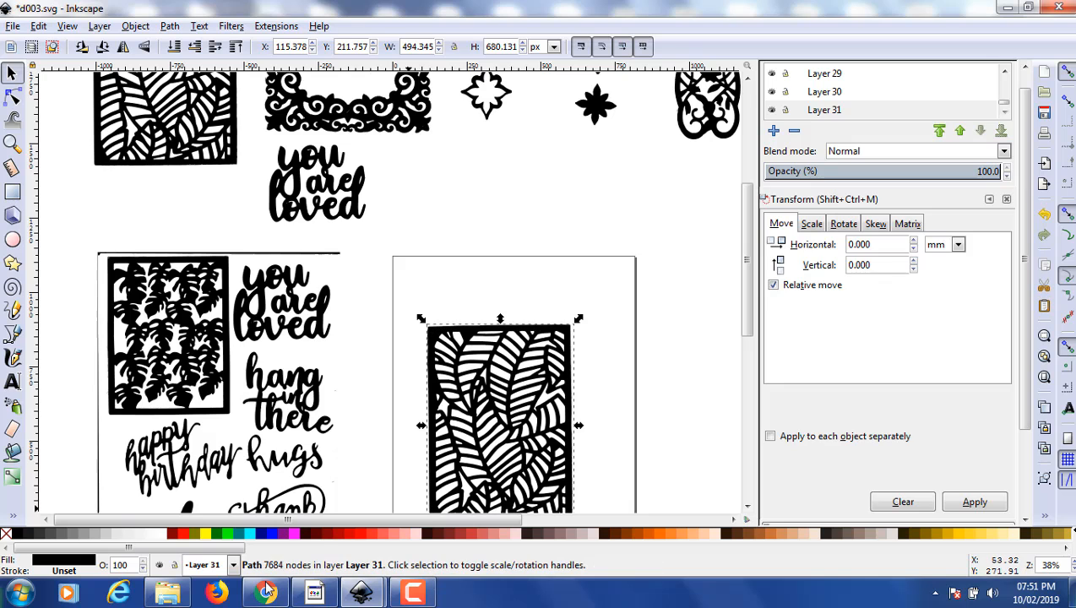
{"action": "left_click", "coordinate": [216, 536]}
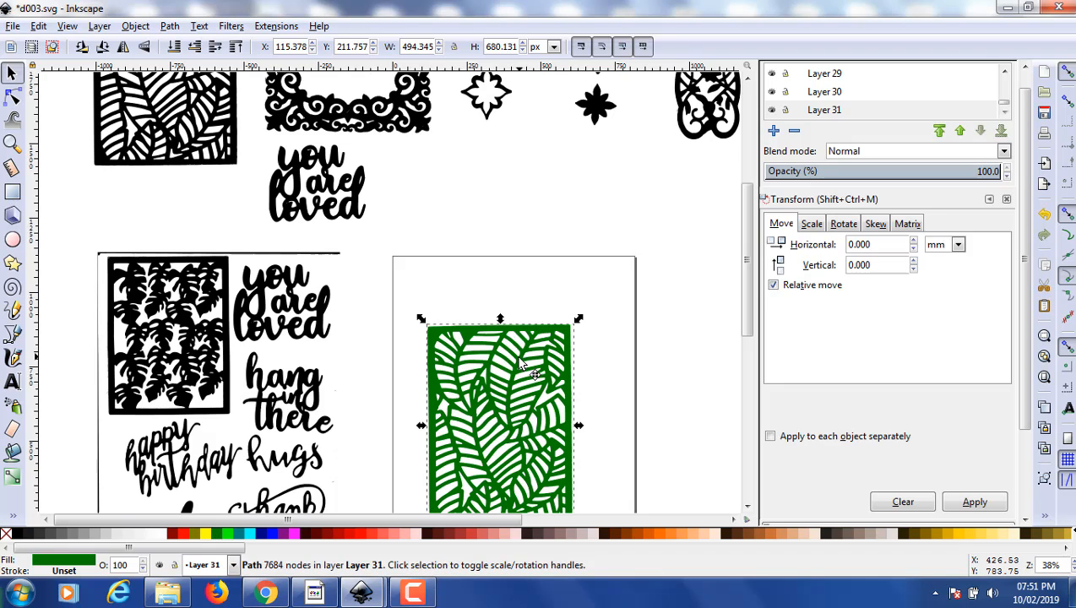
{"action": "mouse_move", "coordinate": [521, 366]}
{"action": "left_mouse_down"}
{"action": "mouse_move", "coordinate": [525, 377]}
{"action": "mouse_move", "coordinate": [528, 368]}
{"action": "left_mouse_up"}
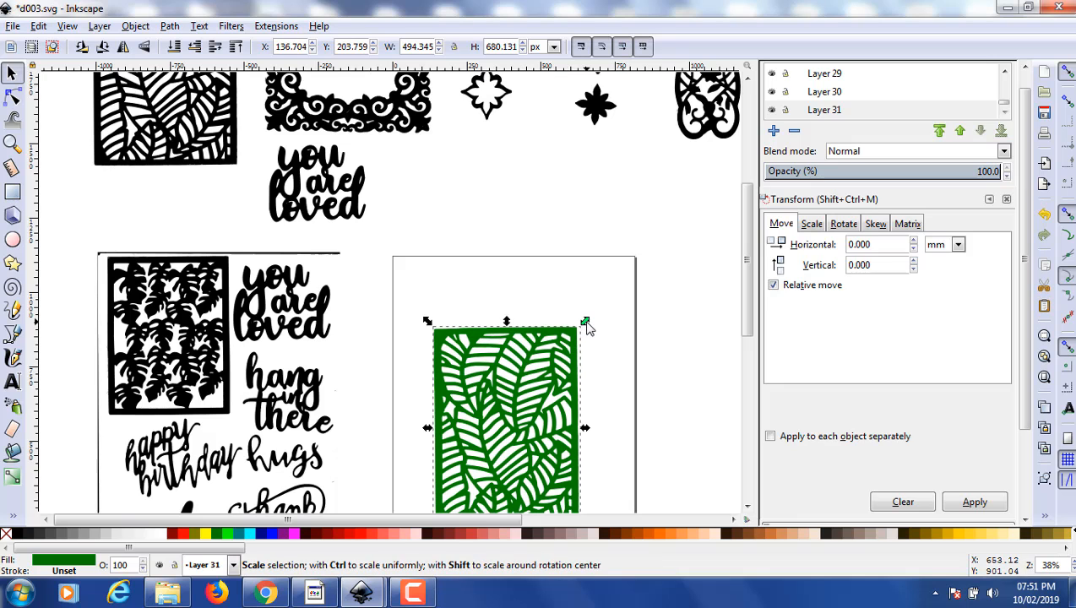
- Rotate the green leaf panel slightly to straighten it on the page and deselect it
{"action": "left_click", "coordinate": [580, 334]}
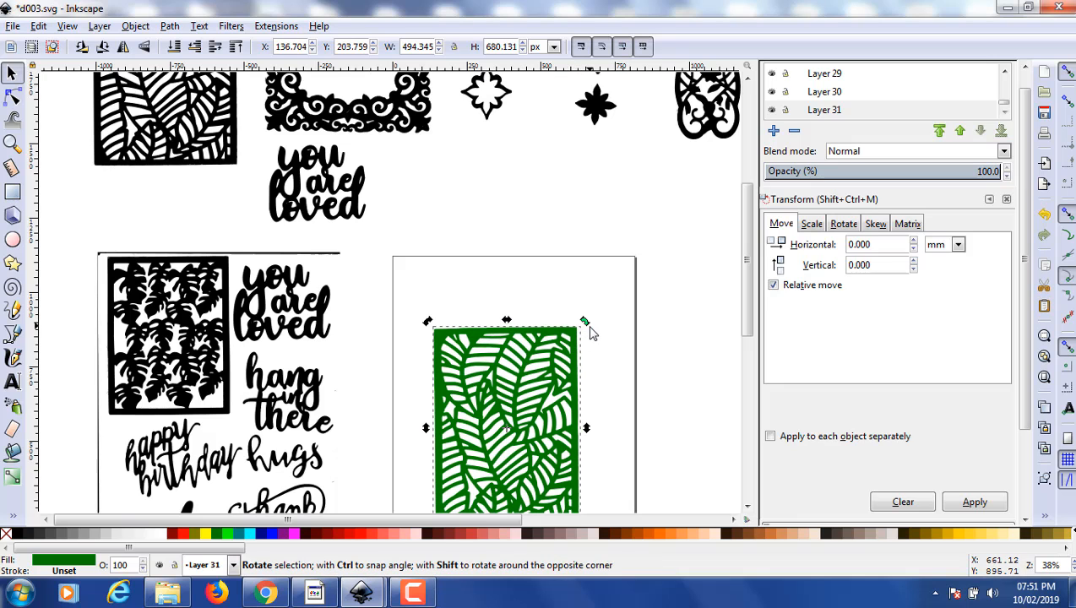
{"action": "left_click_drag", "start_coordinate": [589, 327], "coordinate": [590, 329]}
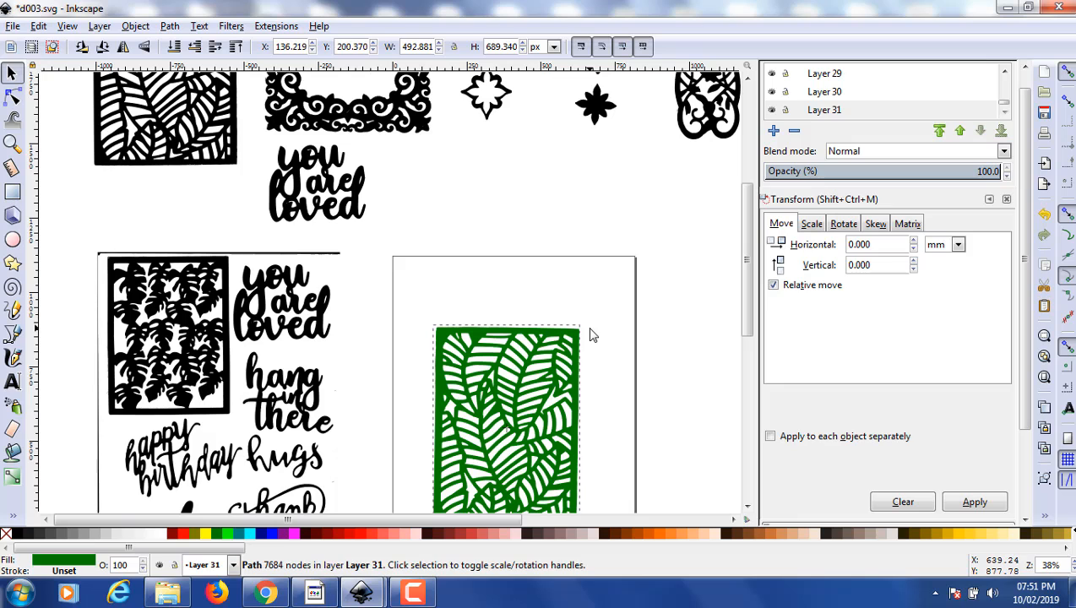
{"action": "left_click", "coordinate": [607, 334]}
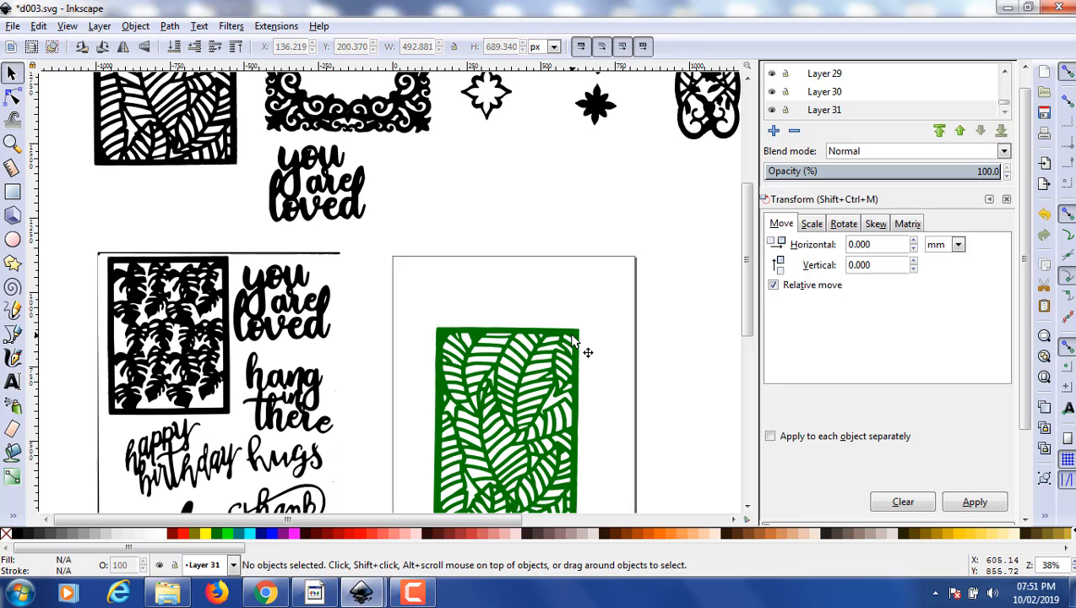
{"action": "left_click", "coordinate": [571, 336]}
{"action": "left_click", "coordinate": [581, 330]}
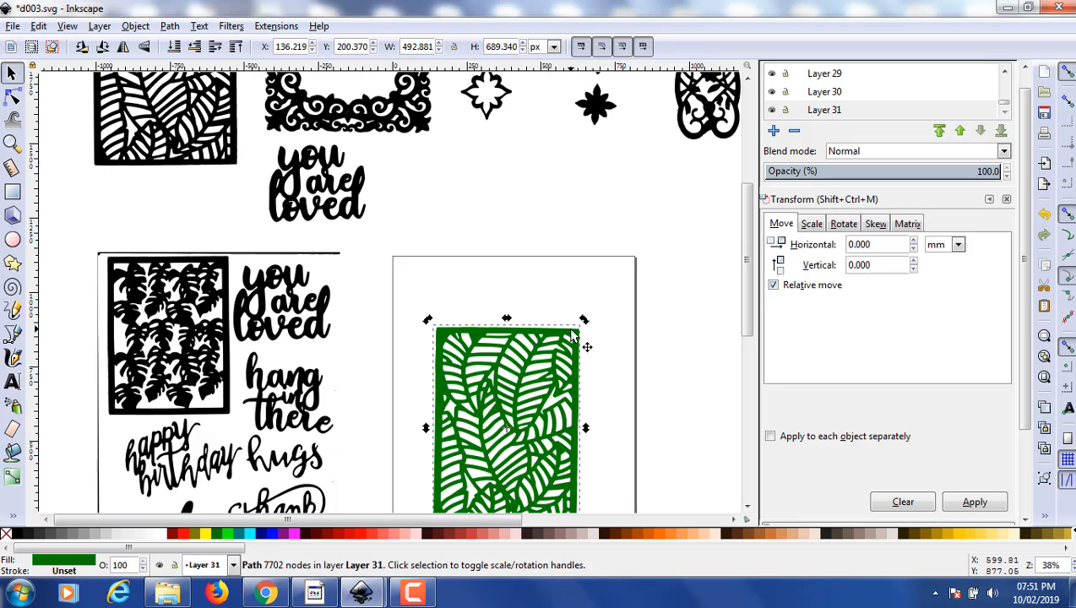
{"action": "left_click_drag", "start_coordinate": [584, 324], "coordinate": [588, 328]}
{"action": "left_click", "coordinate": [548, 285]}
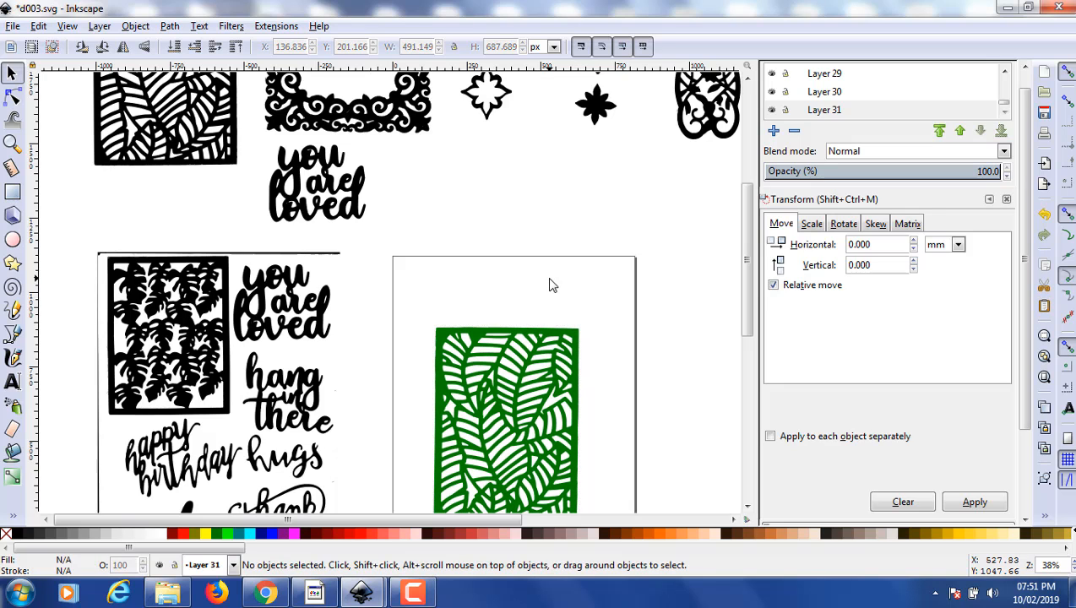
- Move the separate "you are loved" lettering from above the traced sheet to the upper edge of the page
{"action": "scroll", "coordinate": [544, 255], "scroll_direction": "up", "scroll_amount": 2}
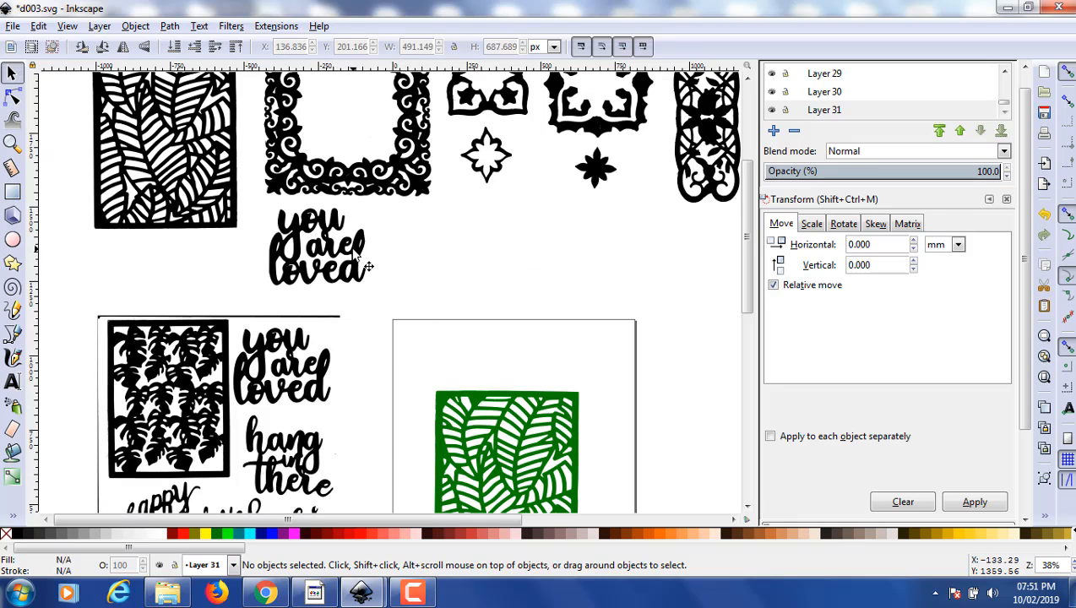
{"action": "left_click_drag", "start_coordinate": [367, 268], "coordinate": [565, 299]}
- Draw two small rectangles over the green leaf panel, about 16 × 42 px and 18 × 30 px
{"action": "left_click", "coordinate": [13, 193]}
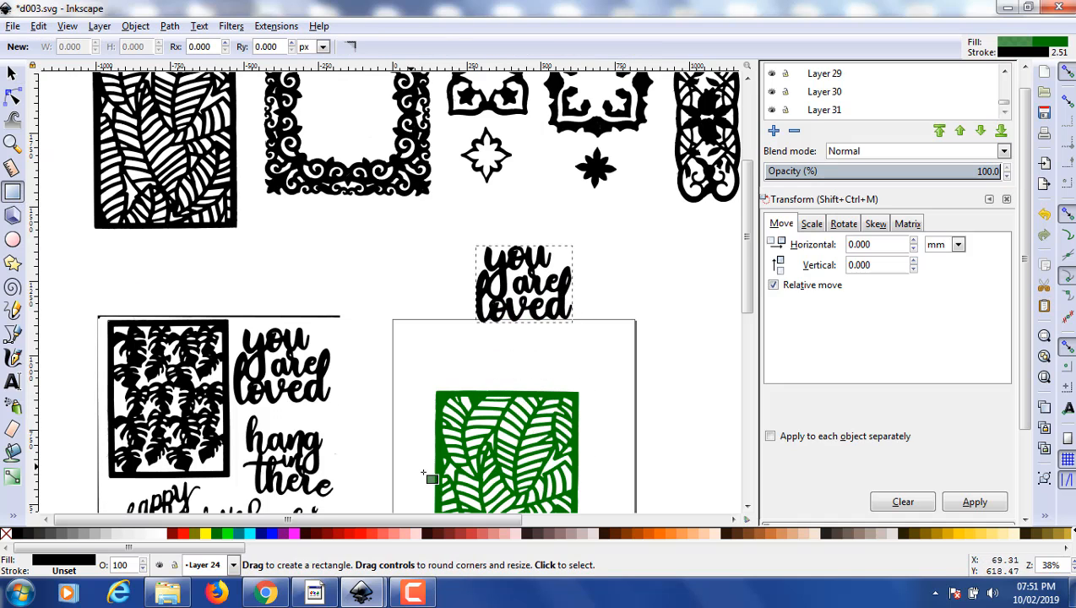
{"action": "left_click_drag", "start_coordinate": [580, 483], "coordinate": [583, 489]}
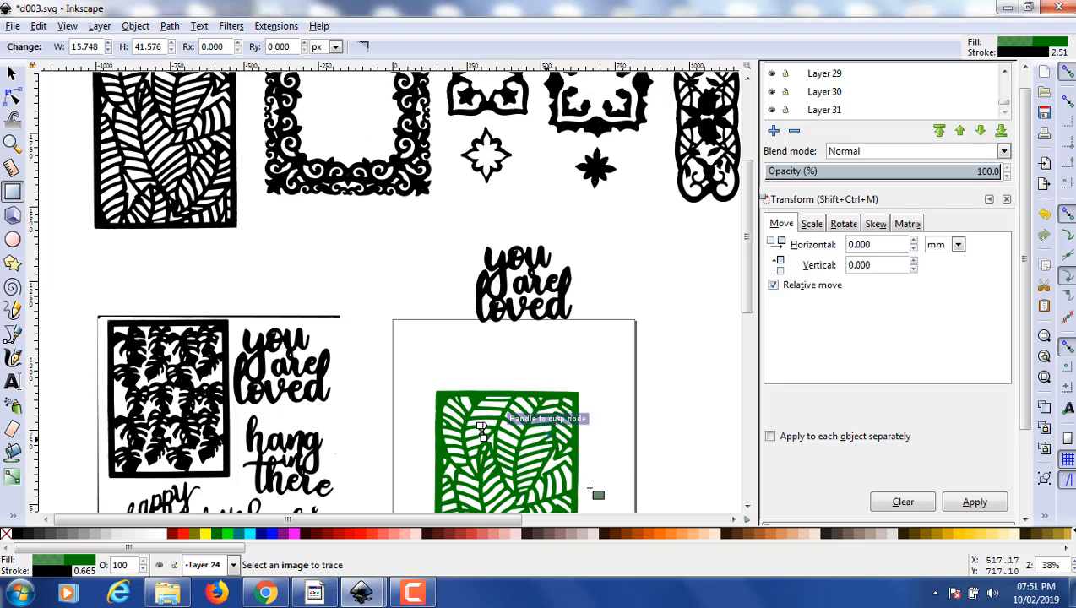
{"action": "left_click_drag", "start_coordinate": [548, 437], "coordinate": [543, 444]}
- Move both small rectangles off the green leaf panel into the empty page area to its right
{"action": "scroll", "coordinate": [642, 312], "scroll_direction": "down", "scroll_amount": 3}
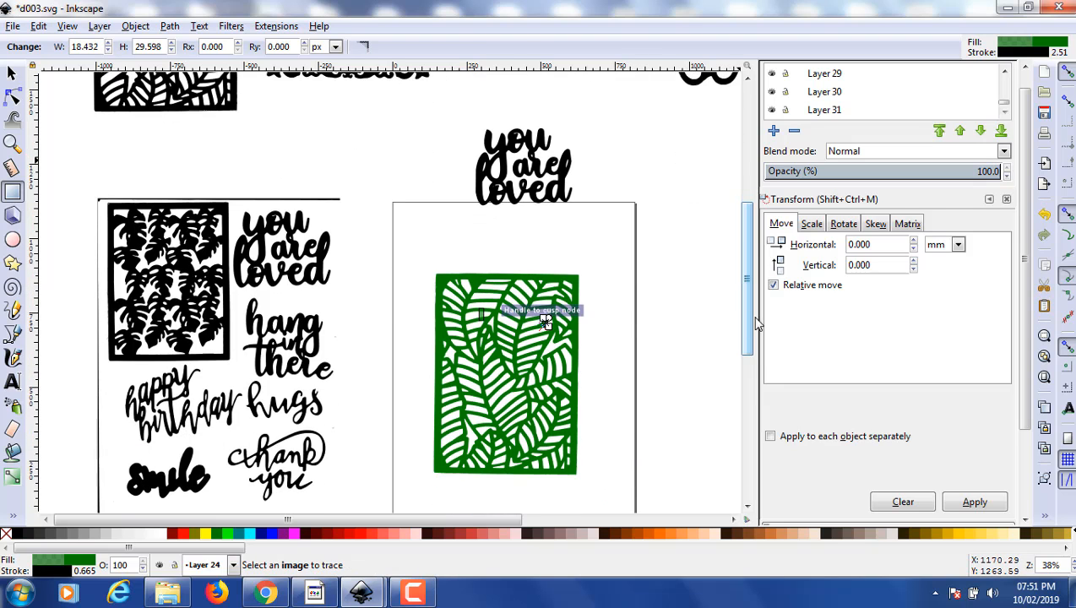
{"action": "left_click", "coordinate": [13, 74]}
{"action": "left_click_drag", "start_coordinate": [477, 314], "coordinate": [593, 367]}
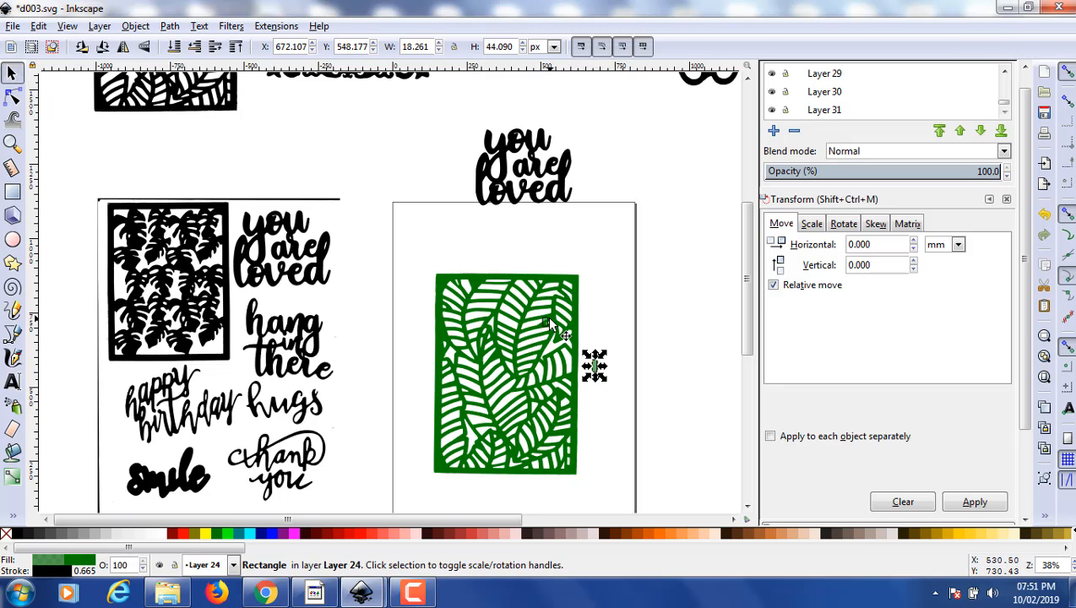
{"action": "left_click_drag", "start_coordinate": [547, 320], "coordinate": [608, 319]}
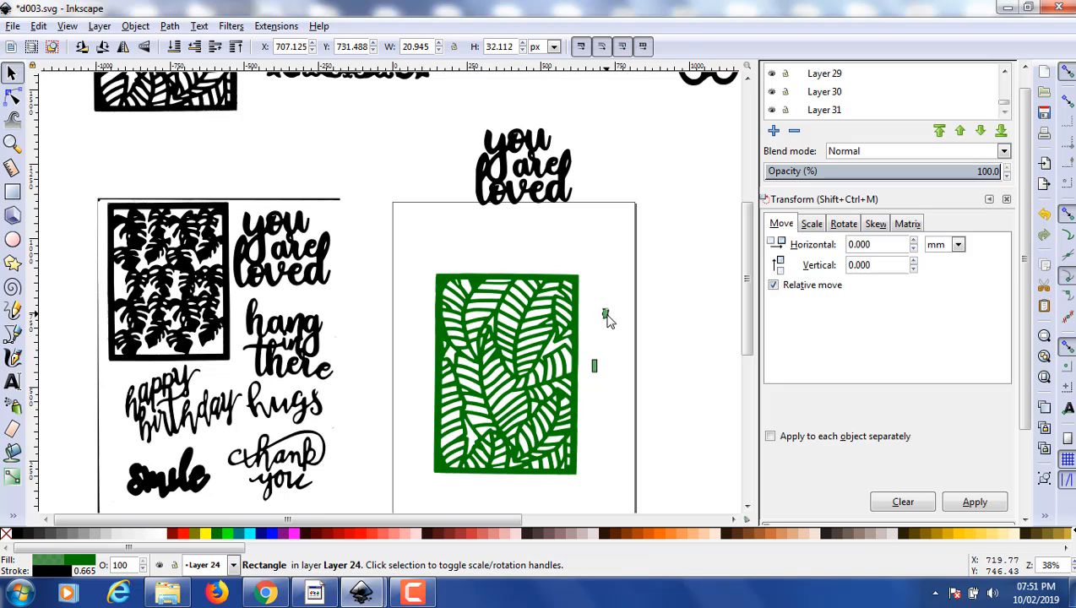
- Enlarge the lower small rectangle to about 154 × 116 px over the leaf panel's right edge and fill it with yellow
{"action": "left_click", "coordinate": [594, 366]}
{"action": "left_click_drag", "start_coordinate": [600, 376], "coordinate": [569, 395]}
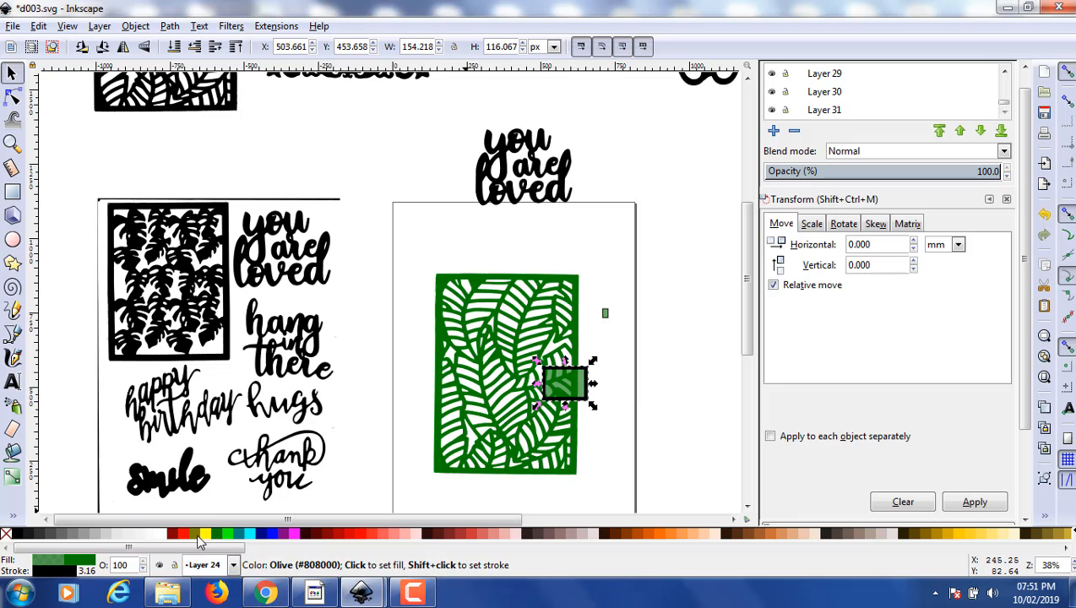
{"action": "left_click", "coordinate": [204, 534]}
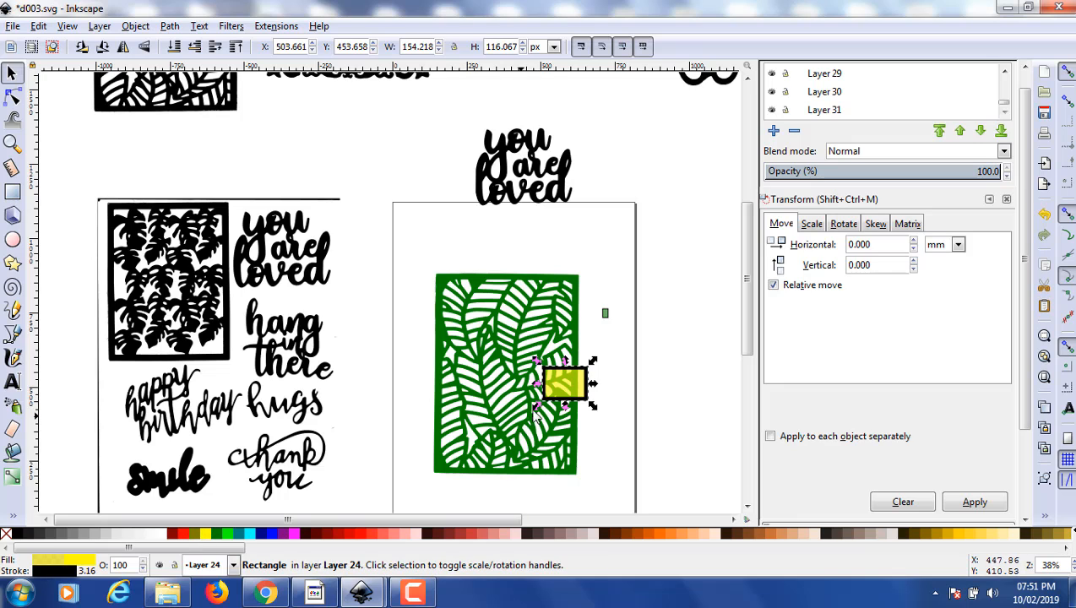
- Widen and heighten the yellow rectangle to about 348 × 323 px, keeping it over the right part of the leaf panel
{"action": "left_click_drag", "start_coordinate": [537, 385], "coordinate": [490, 385]}
{"action": "left_click_drag", "start_coordinate": [579, 403], "coordinate": [568, 403]}
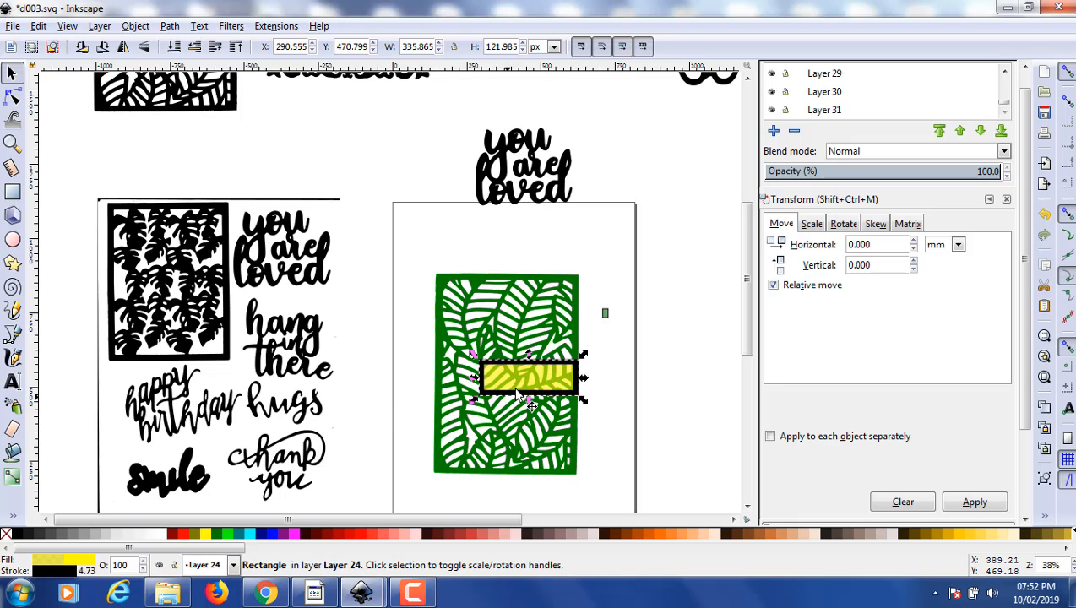
{"action": "left_click_drag", "start_coordinate": [530, 357], "coordinate": [528, 296]}
- Place the "you are loved" lettering over the yellow rectangle and move it to Layer 31
{"action": "left_click_drag", "start_coordinate": [530, 203], "coordinate": [518, 365]}
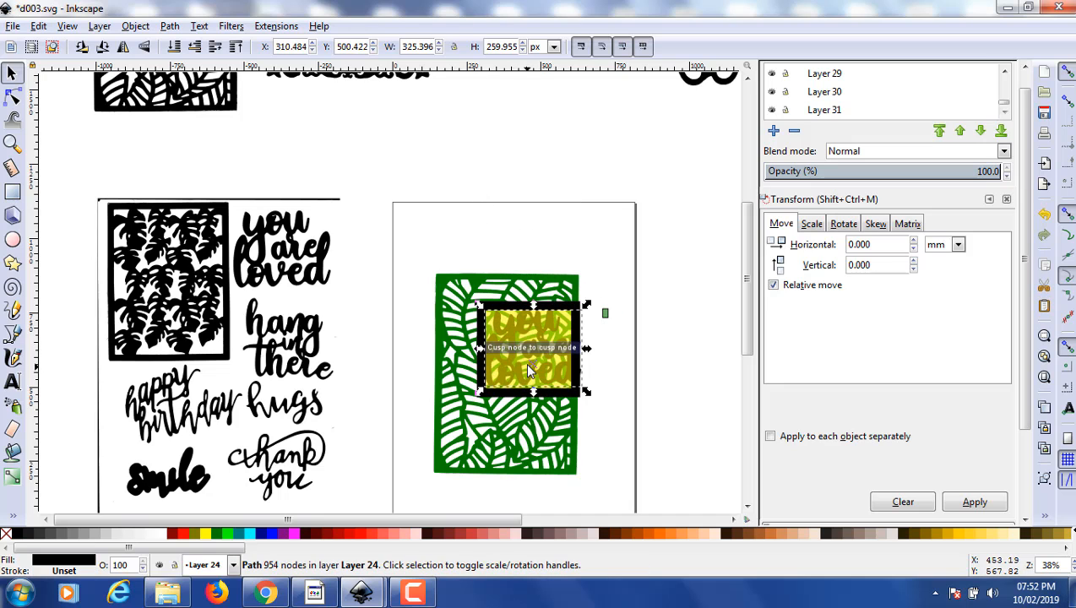
{"action": "right_click", "coordinate": [524, 365]}
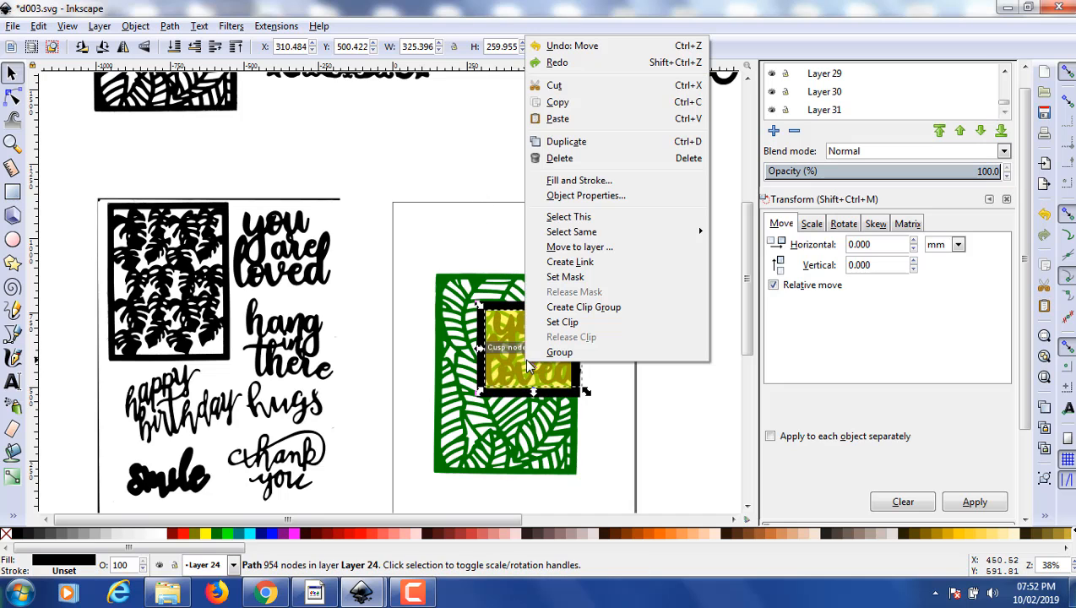
{"action": "left_click", "coordinate": [579, 248]}
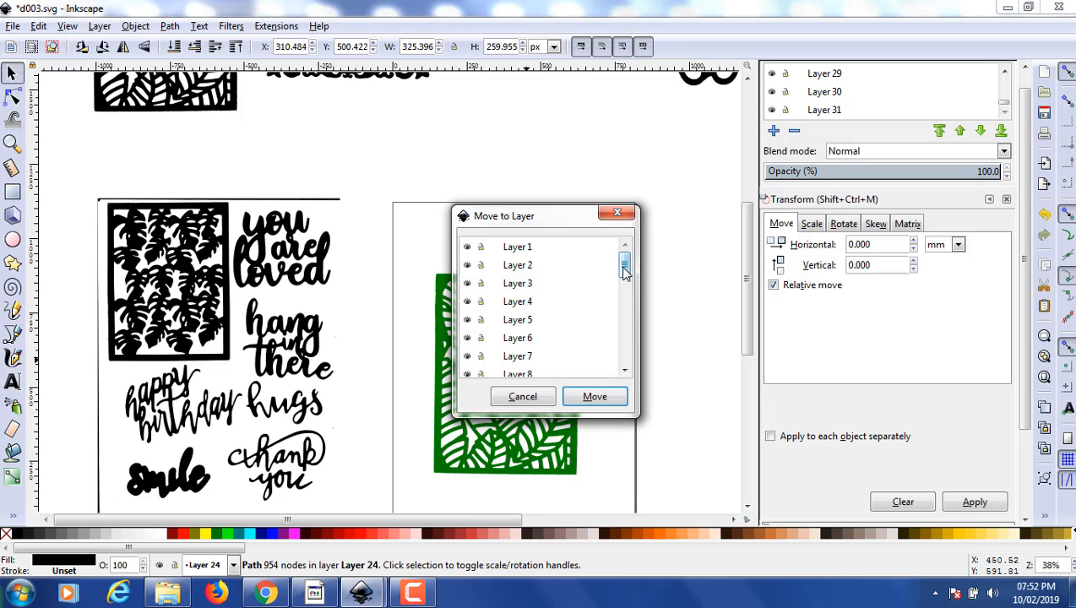
{"action": "left_click_drag", "start_coordinate": [624, 266], "coordinate": [624, 372]}
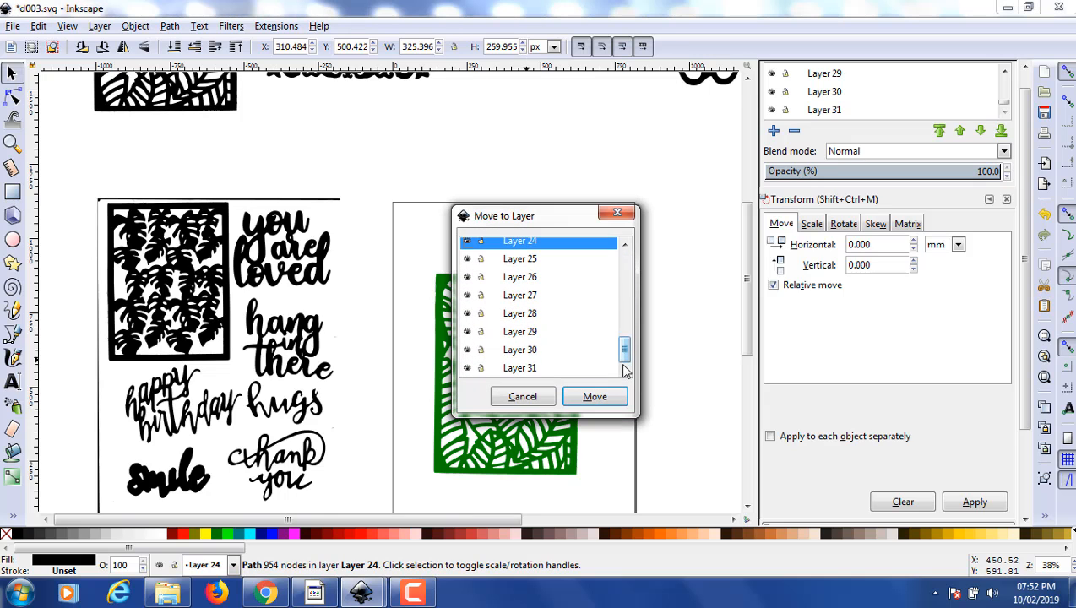
{"action": "left_click", "coordinate": [599, 402]}
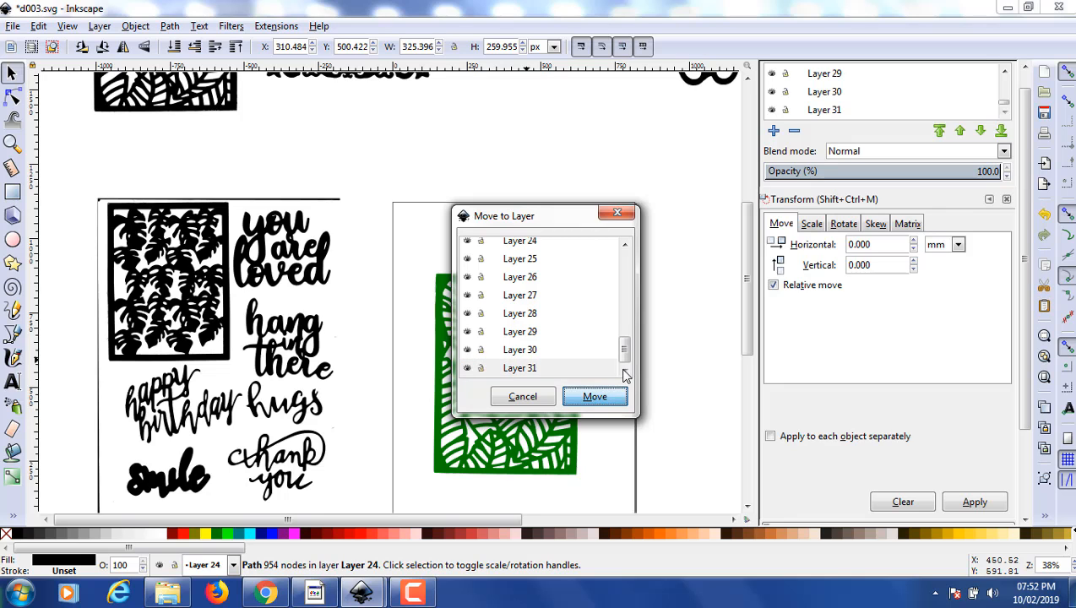
{"action": "left_click", "coordinate": [595, 398]}
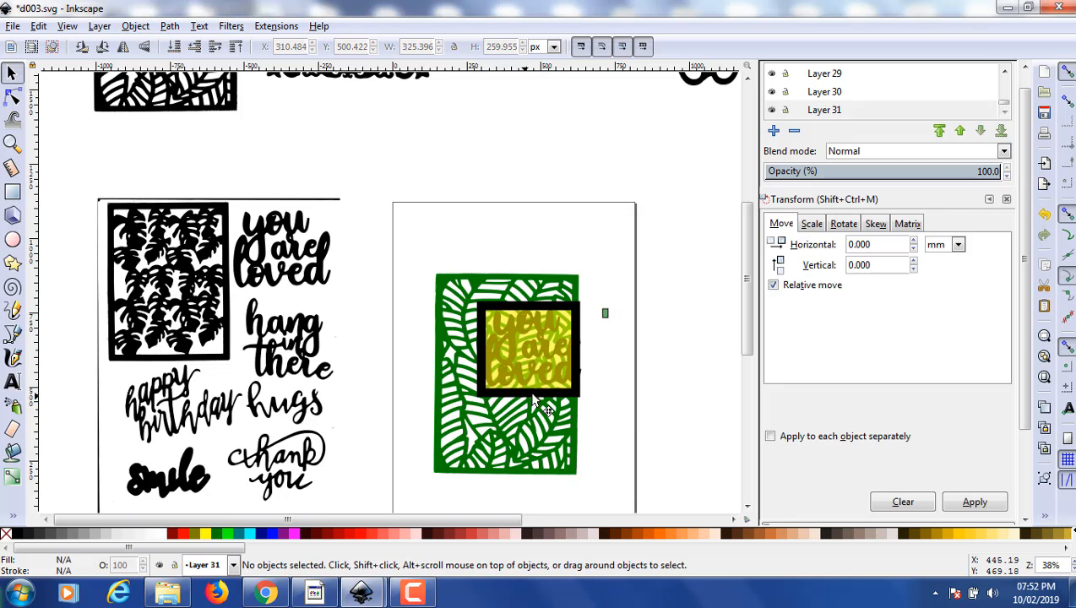
- Move the yellow rectangle to the layer below its current one and deselect it
{"action": "left_click", "coordinate": [545, 346]}
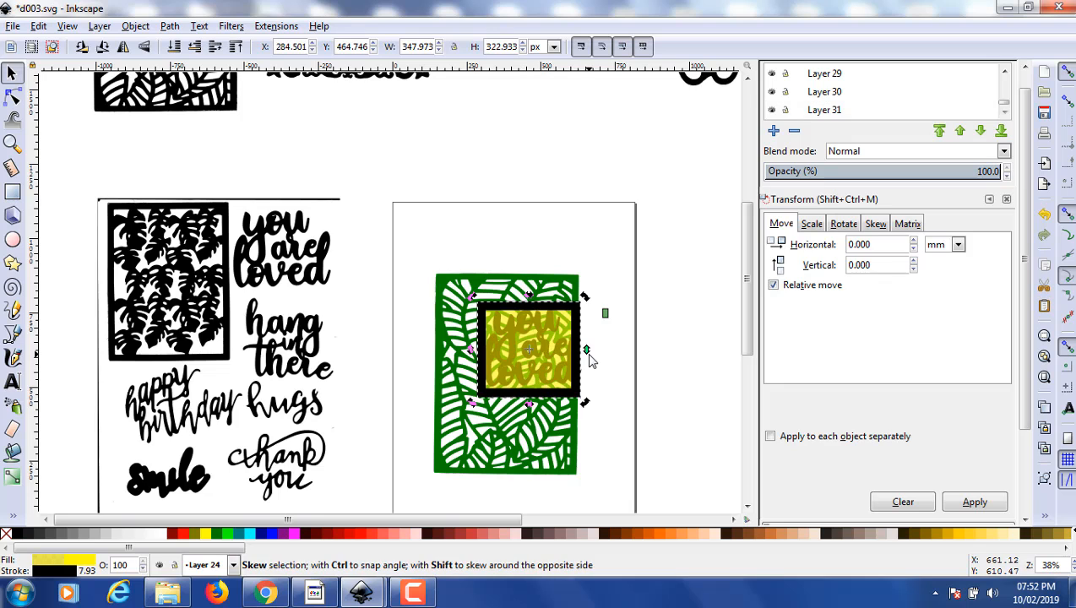
{"action": "left_click", "coordinate": [554, 305]}
{"action": "left_click", "coordinate": [97, 26]}
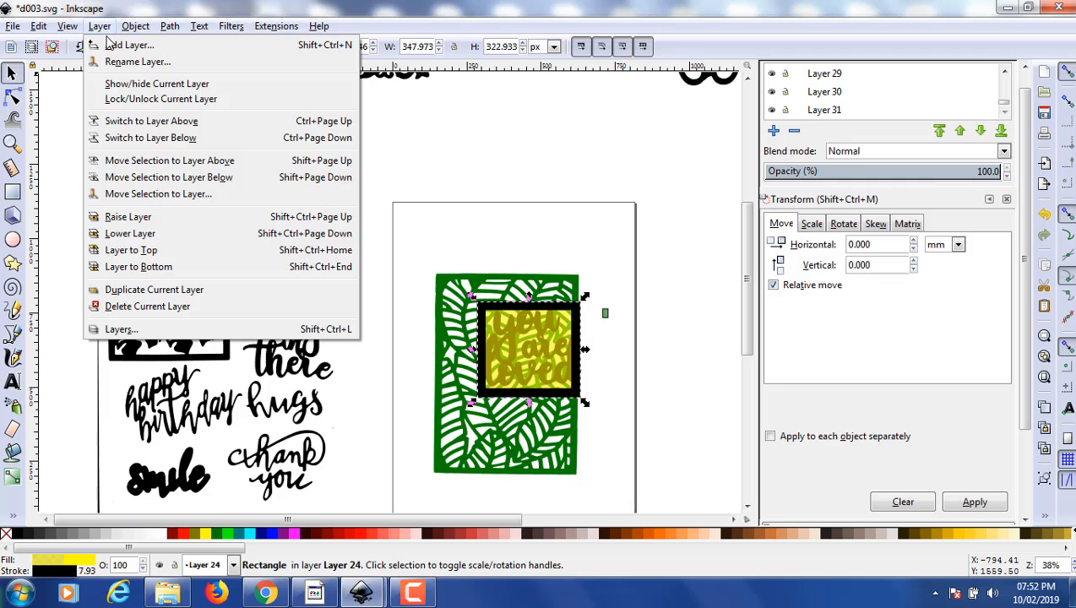
{"action": "left_click", "coordinate": [171, 178]}
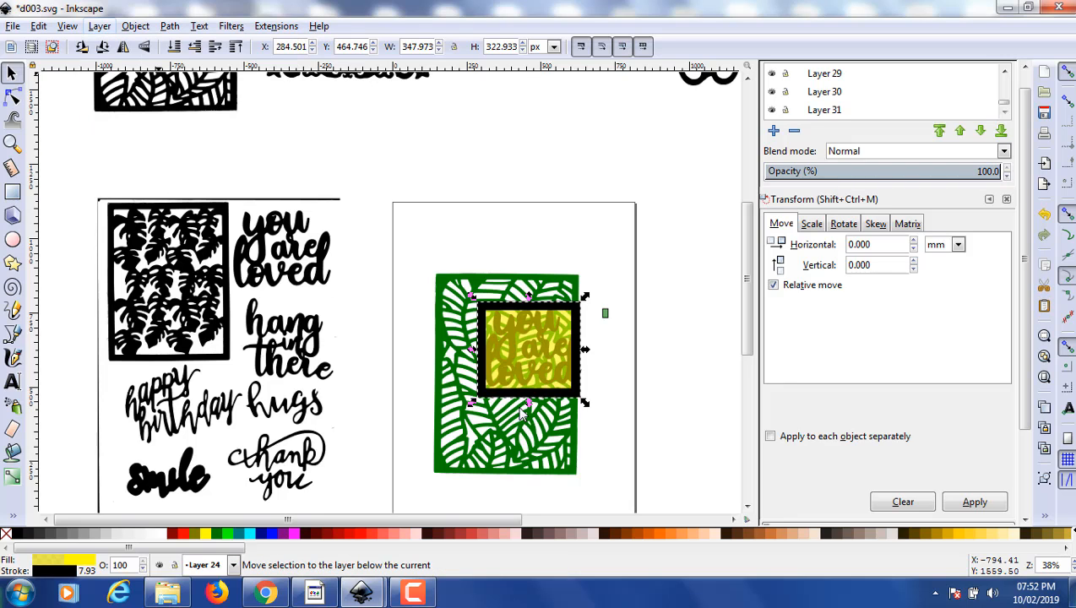
{"action": "left_click", "coordinate": [596, 363]}
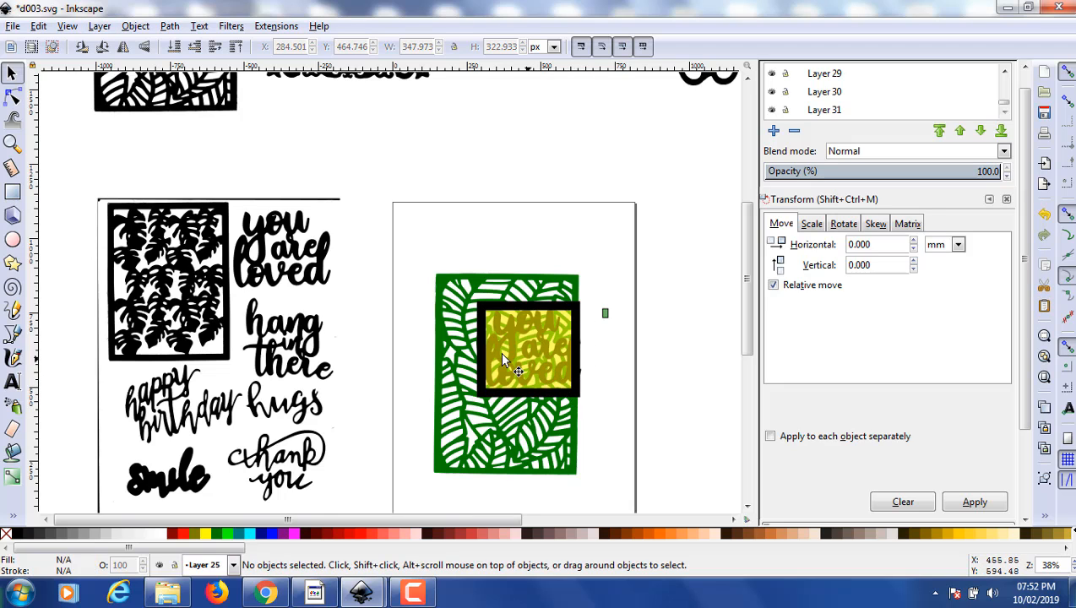
- Move the yellow rectangle off the leaf panel onto the page's right edge, and the lettering to the page's upper-left corner
{"action": "left_click_drag", "start_coordinate": [547, 315], "coordinate": [673, 362]}
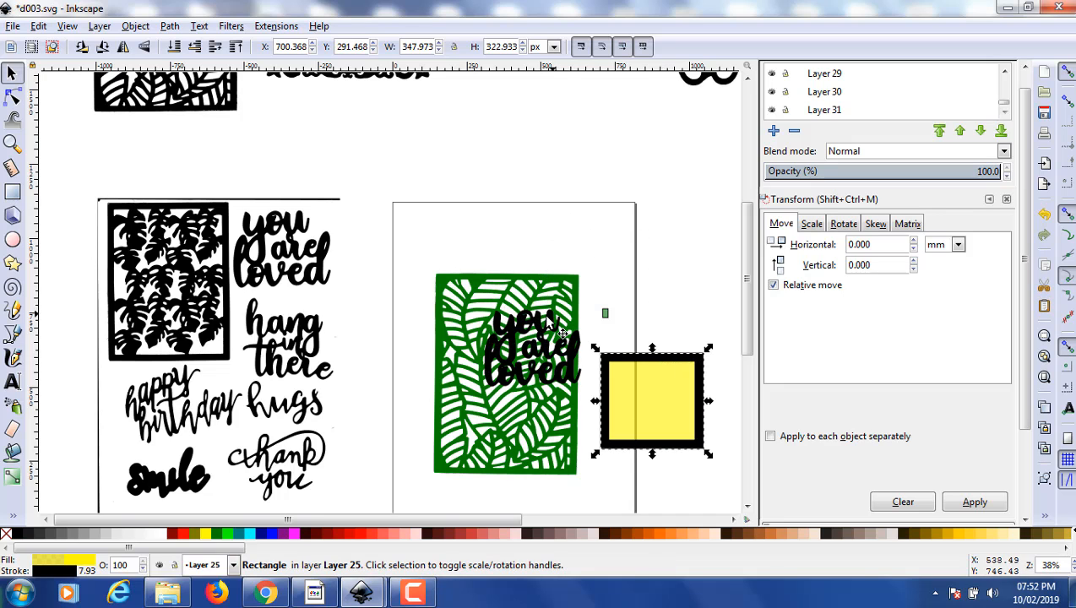
{"action": "left_click_drag", "start_coordinate": [529, 346], "coordinate": [424, 235]}
- Move the solid black eight-petal flower from the stencil designs onto the upper part of the green leaf panel
{"action": "scroll", "coordinate": [591, 205], "scroll_direction": "up", "scroll_amount": 3}
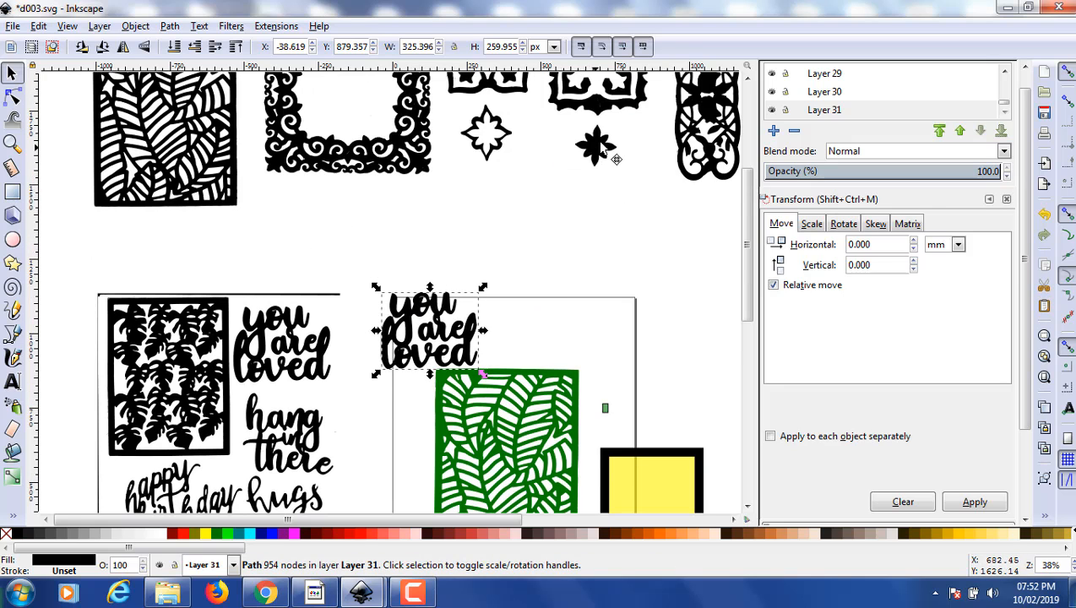
{"action": "left_click_drag", "start_coordinate": [598, 154], "coordinate": [522, 403]}
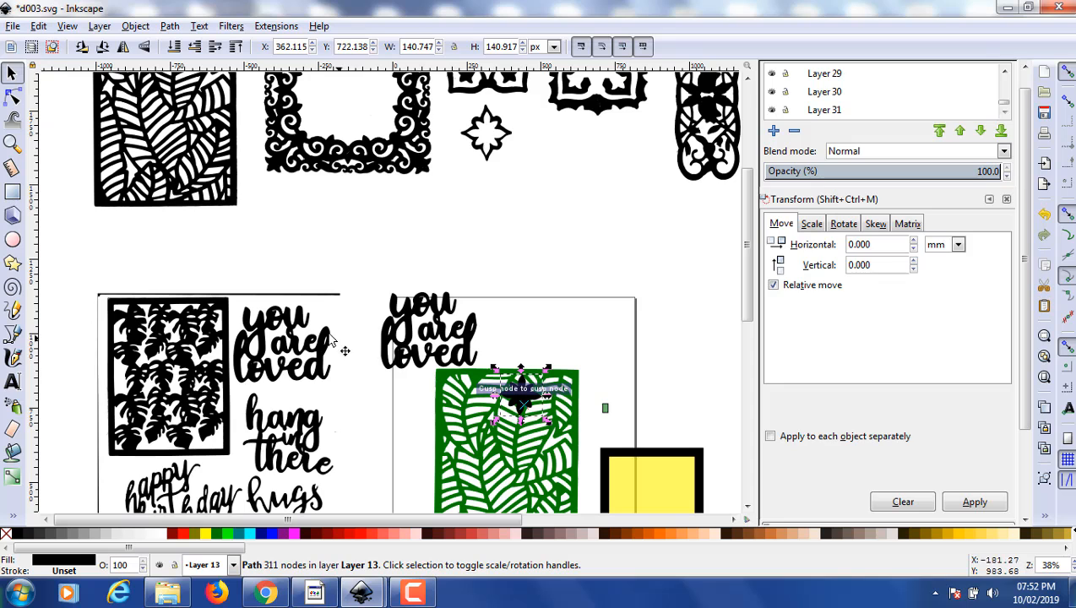
- Move the "you are loved" lettering to the blank area above the page and place the solid black flower beside it
{"action": "left_click", "coordinate": [445, 359]}
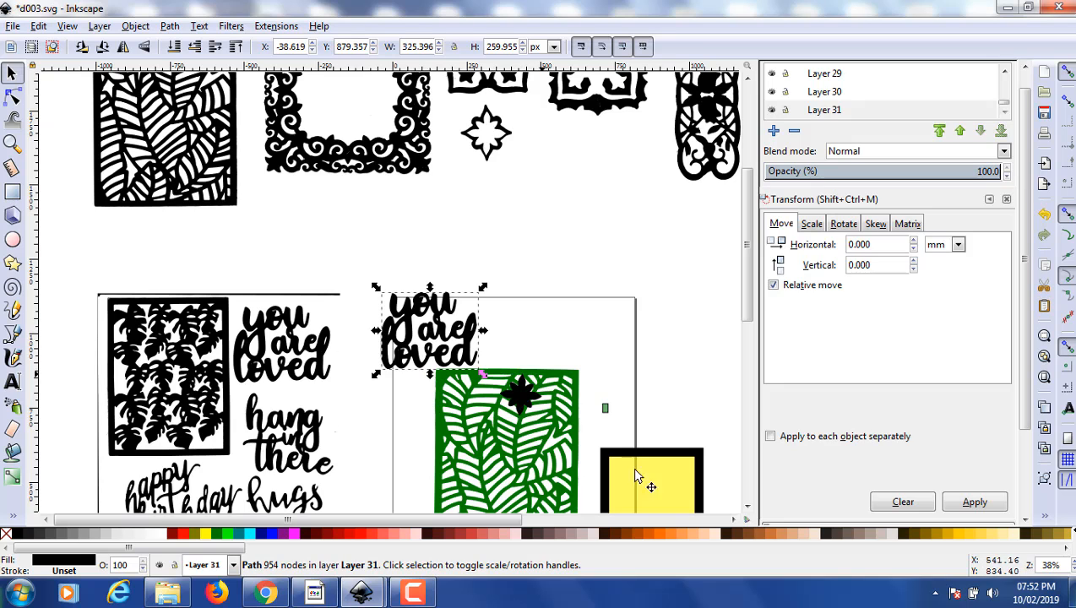
{"action": "left_click_drag", "start_coordinate": [462, 336], "coordinate": [580, 228]}
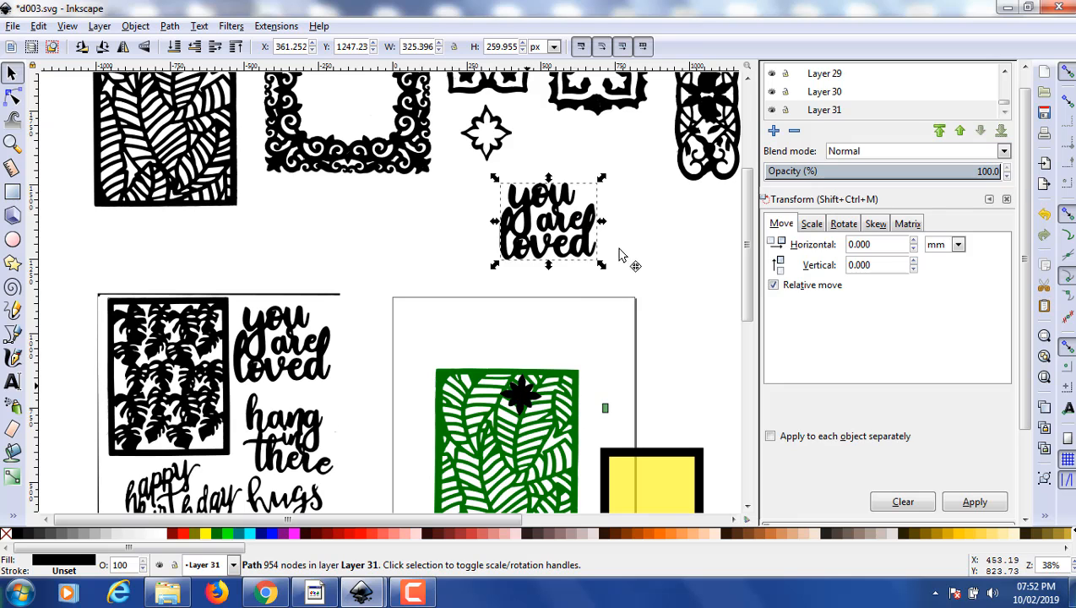
{"action": "left_click_drag", "start_coordinate": [518, 388], "coordinate": [643, 186]}
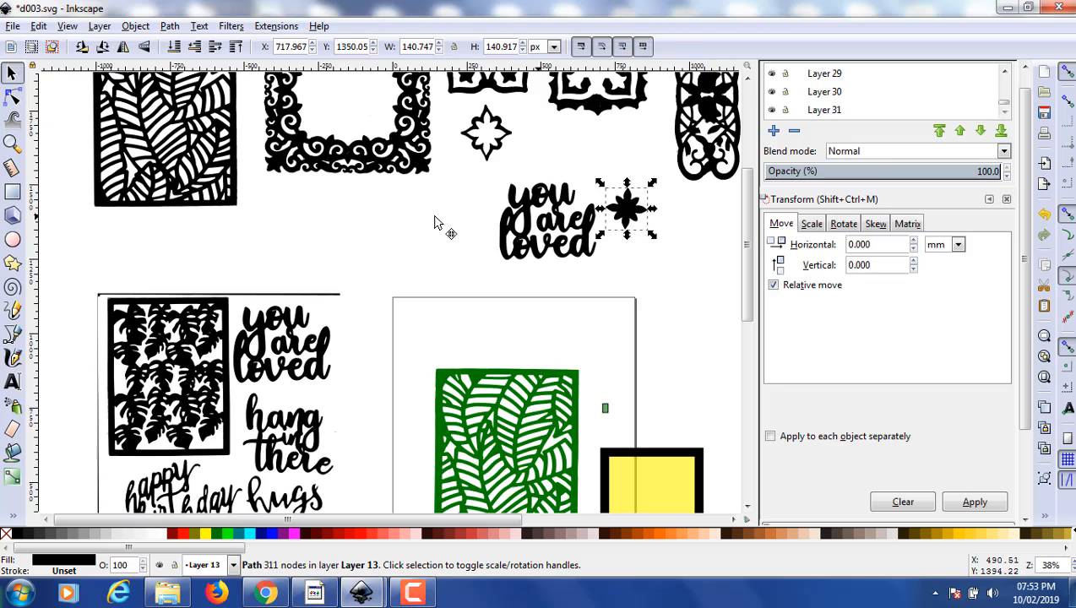
{"action": "left_click", "coordinate": [540, 221]}
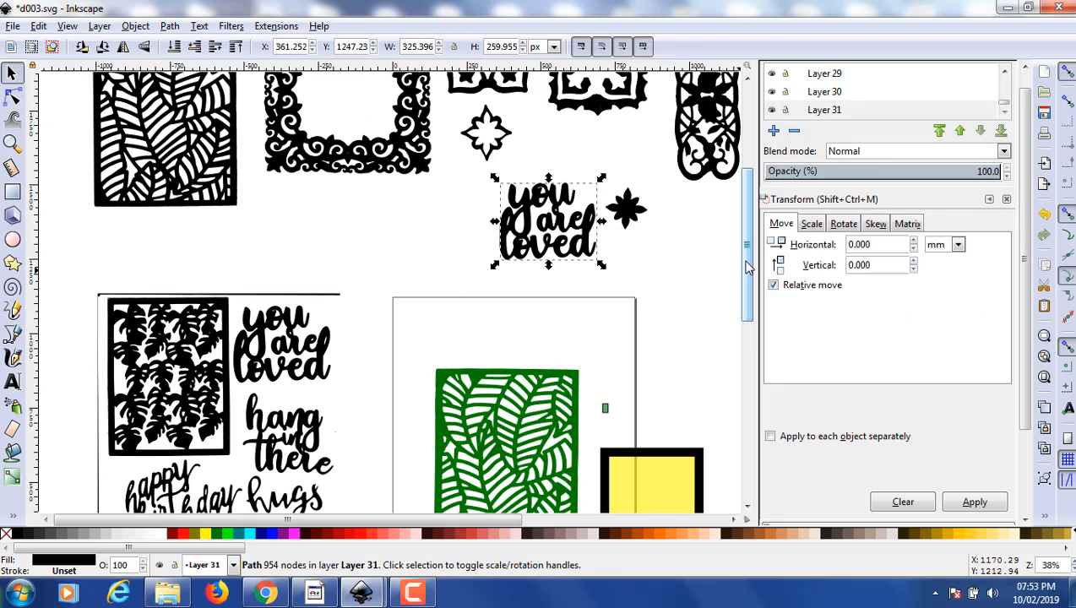
{"action": "scroll", "coordinate": [747, 267], "scroll_direction": "up", "scroll_amount": 5}
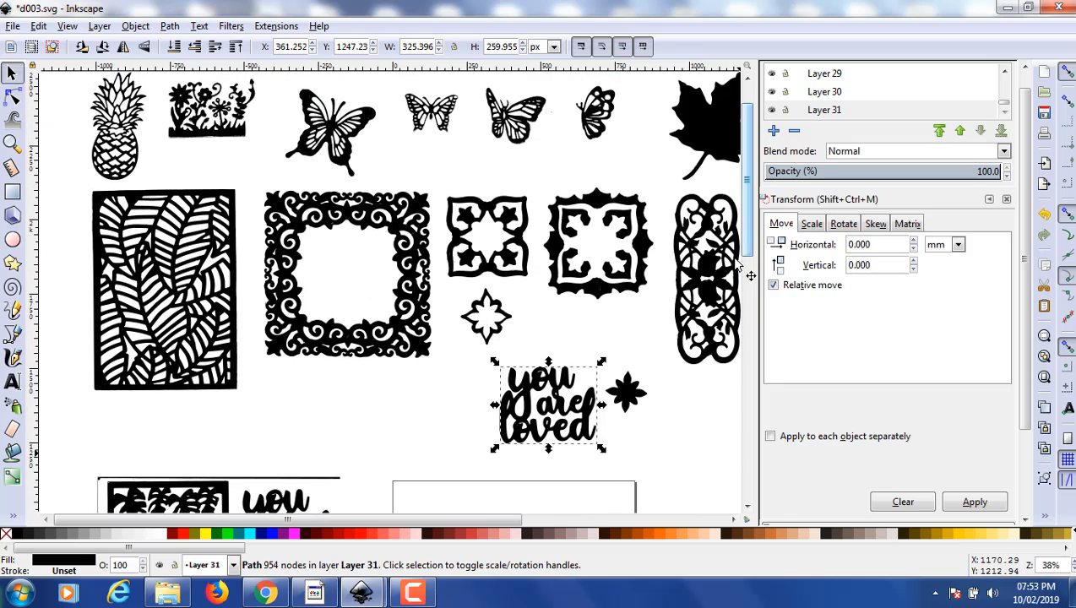